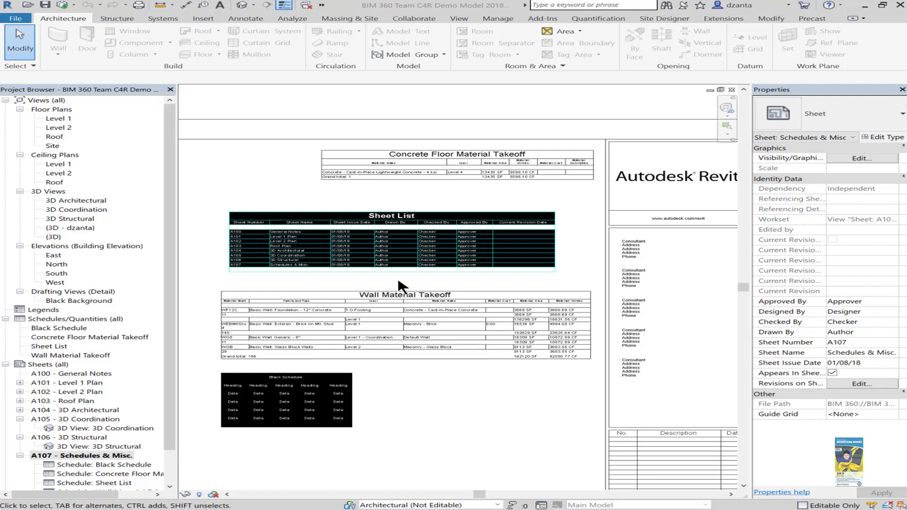
Step: Close sheet A107, open Door Schedule - Level 1, and select its title cell
scroll(243, 186, "up", 3)
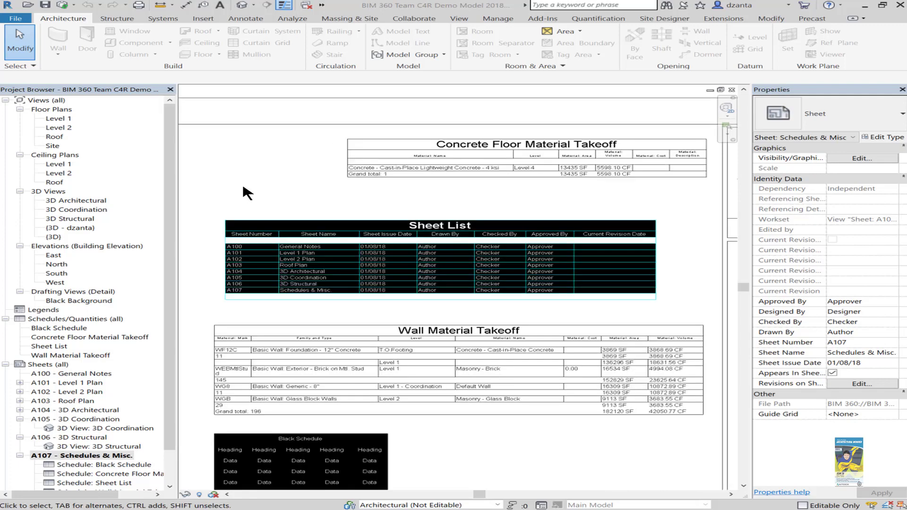
middle_click_drag(331, 197, 355, 209)
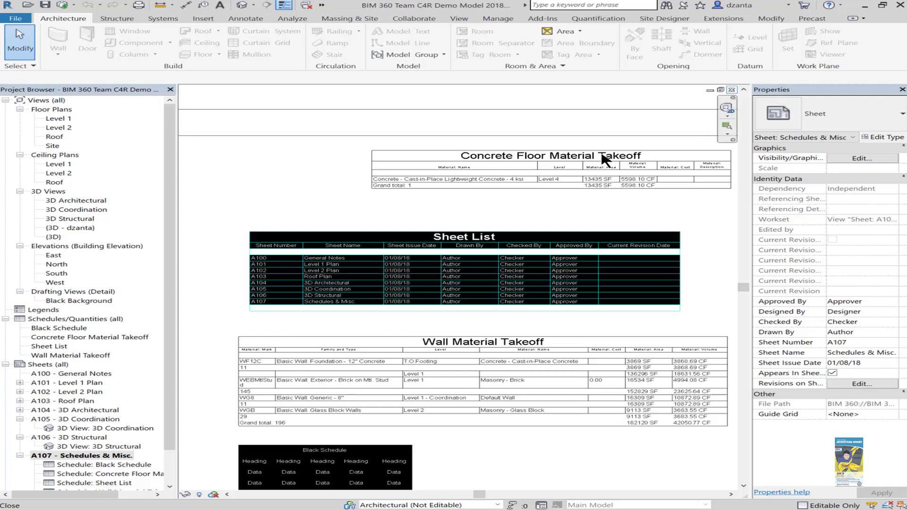
left_click(732, 90)
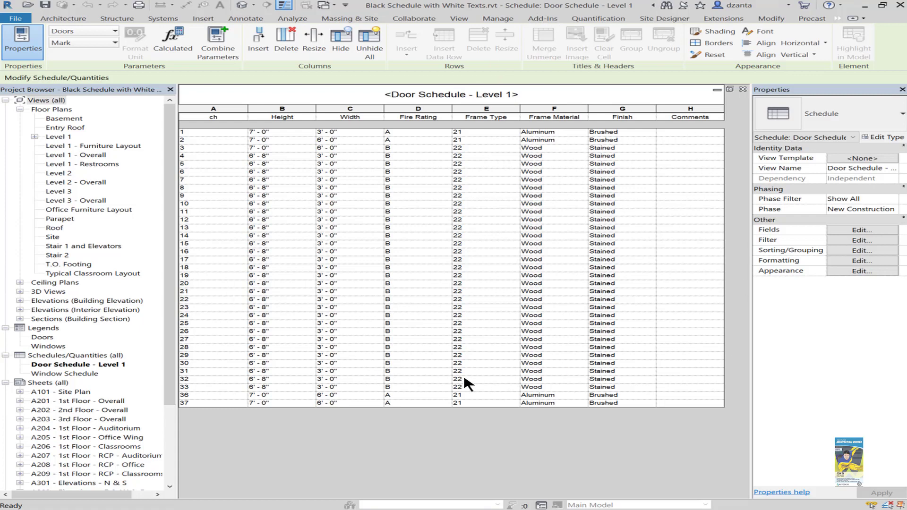
left_click(205, 98)
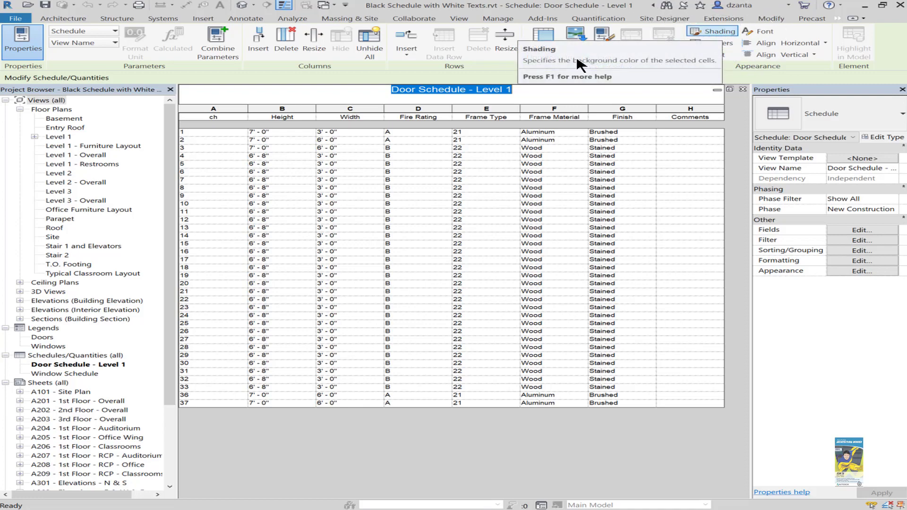
Step: Shade the schedule title cell solid black, leaving the Arial 1/8" font unchanged
left_click(718, 33)
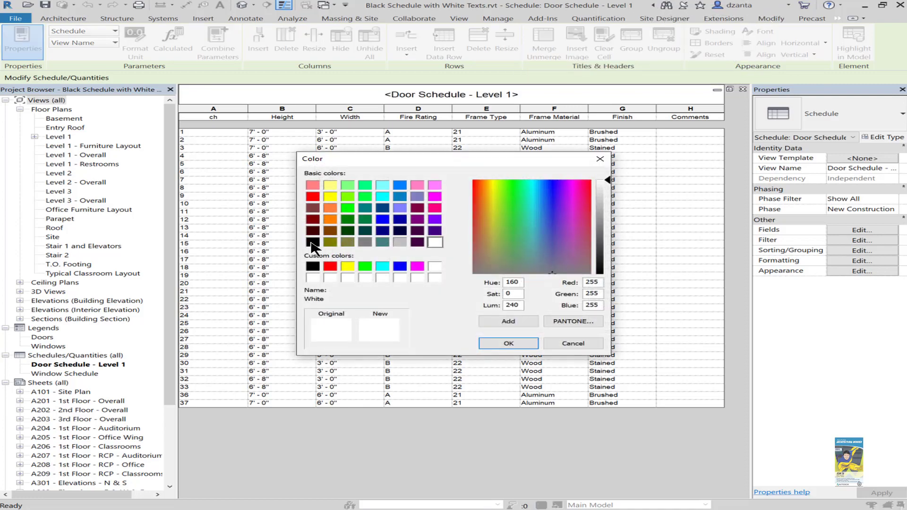
left_click(312, 242)
left_click(500, 349)
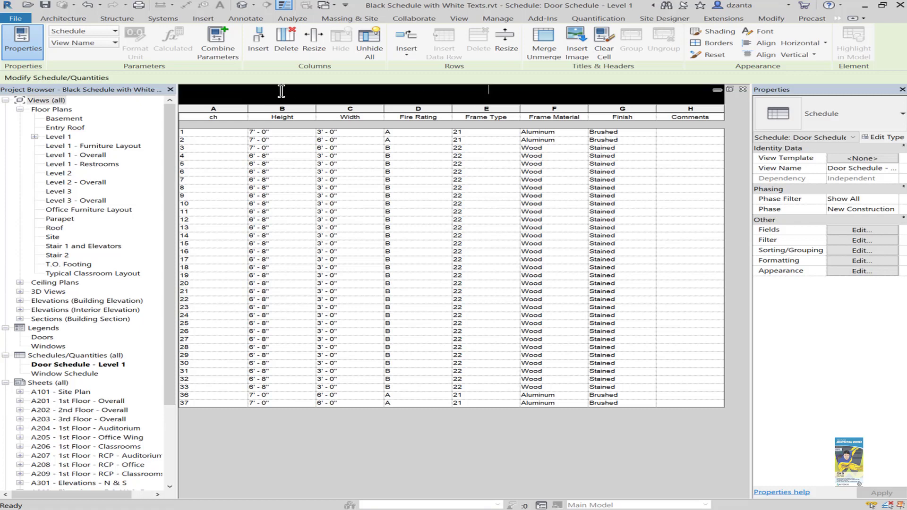
left_click(759, 31)
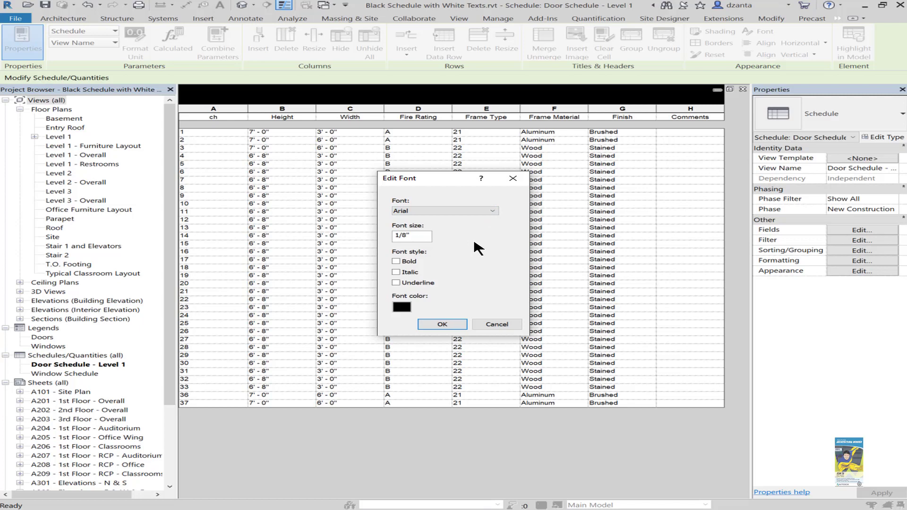
left_click(507, 325)
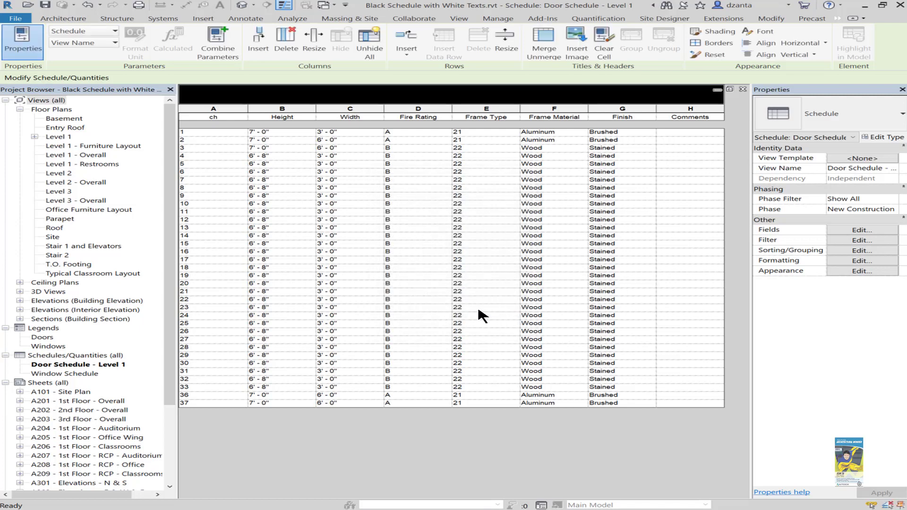
Step: Duplicate the 1/4" Arial text type as "1/4" Arial White"
left_click(238, 18)
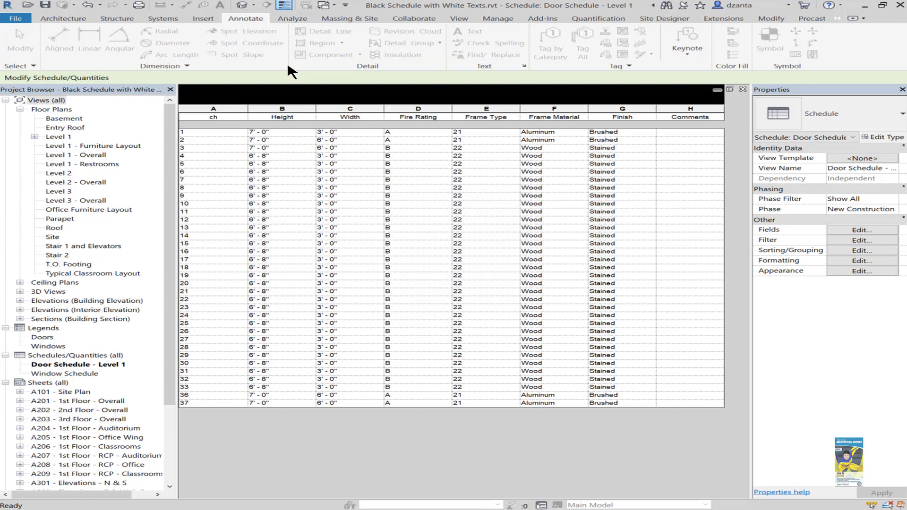
left_click(524, 66)
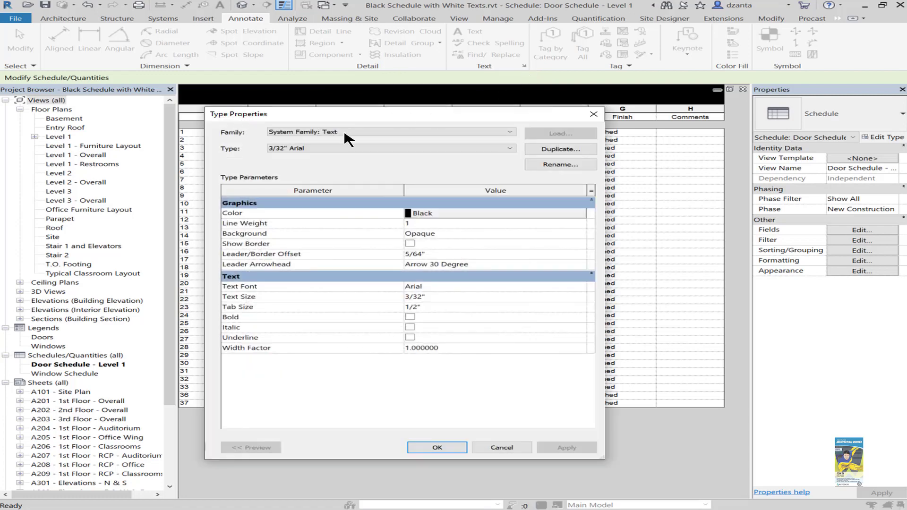
left_click(329, 149)
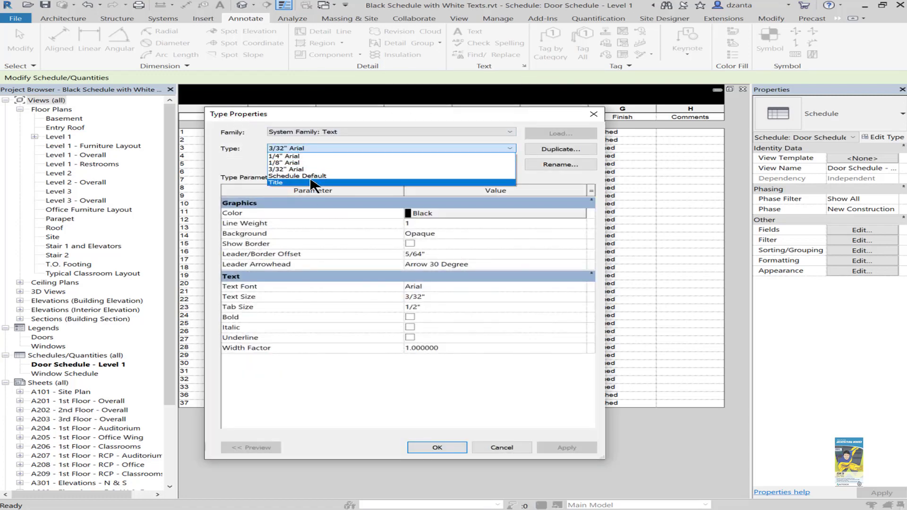
left_click(323, 156)
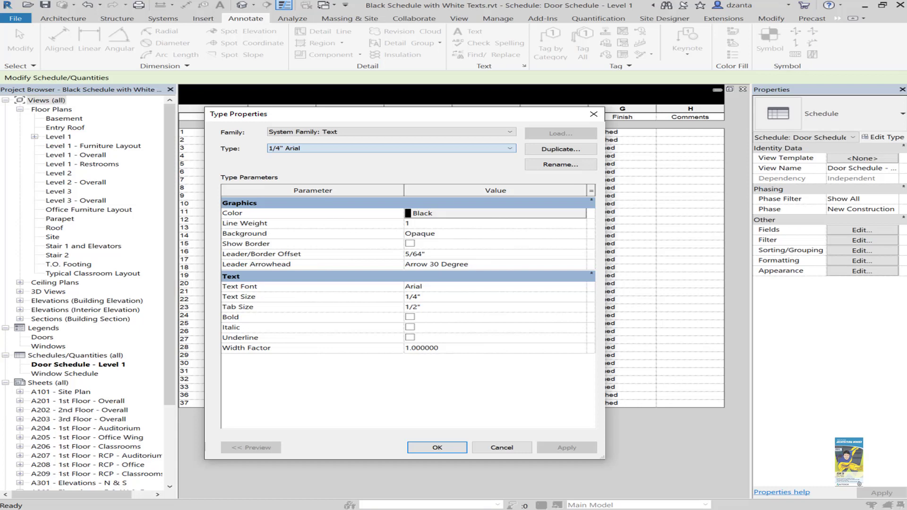
left_click(560, 149)
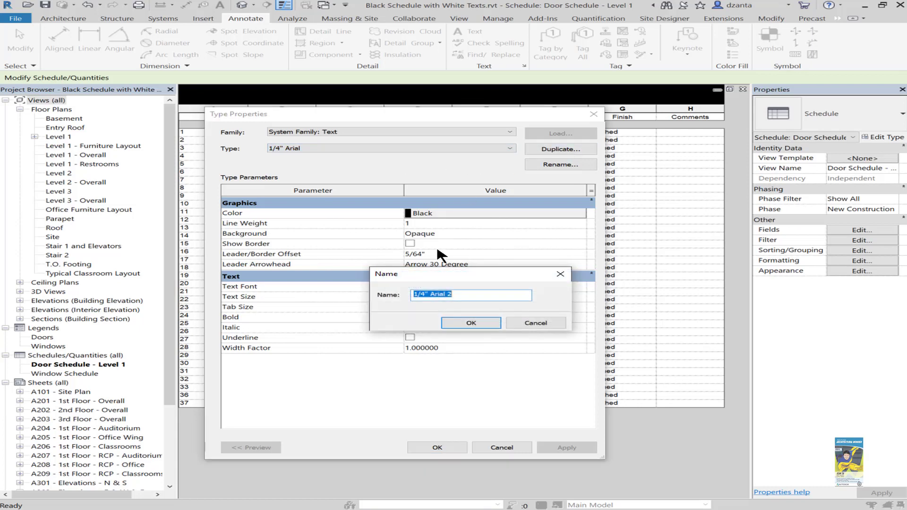
double_click(475, 294)
type("White")
left_click(471, 324)
Step: Set the new type's text colour to RGB 255-255-254 and save it
left_click(451, 213)
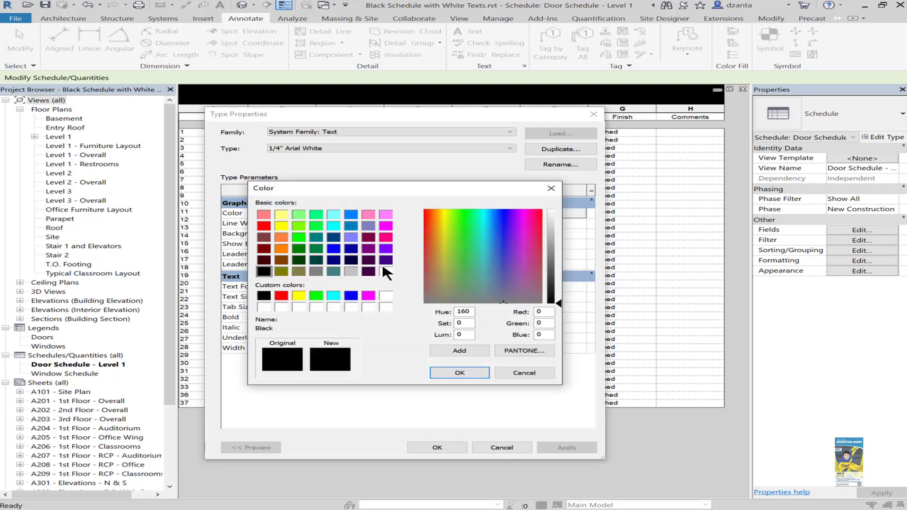
left_click(385, 271)
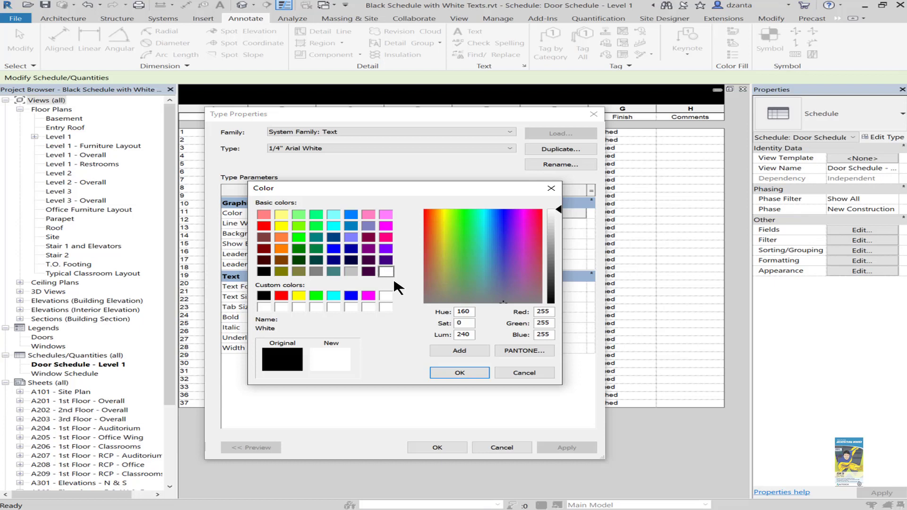
left_click(551, 335)
key("BackSpace")
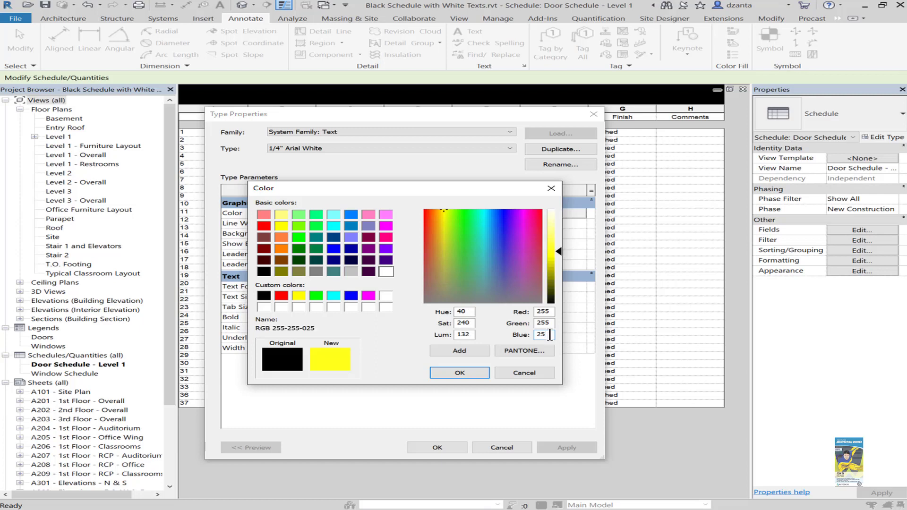
type("4")
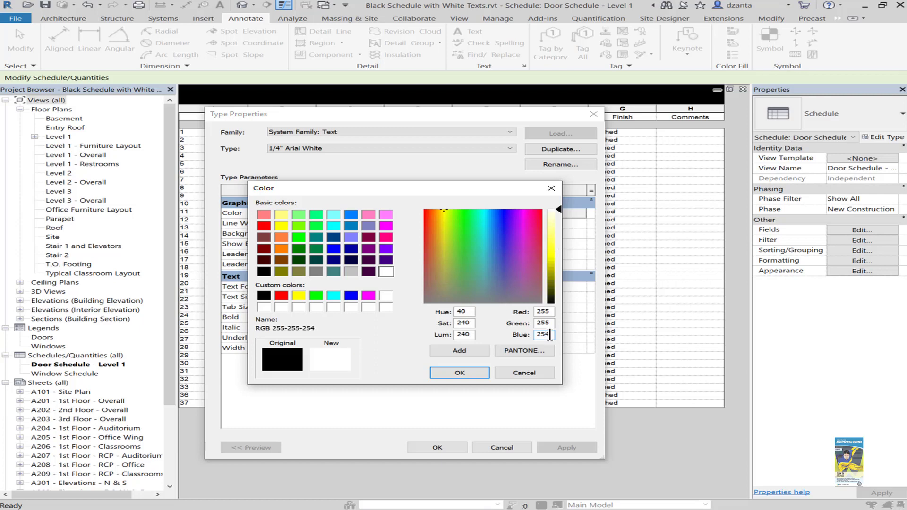
left_click(457, 373)
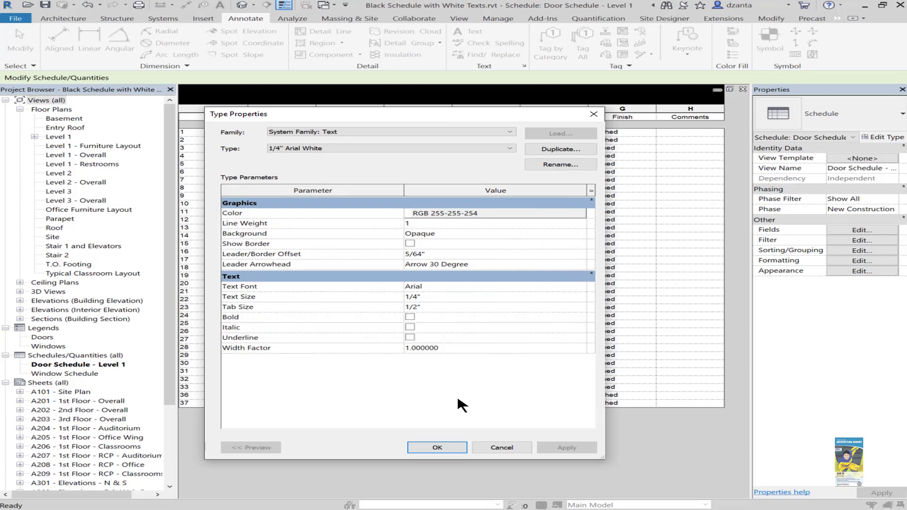
left_click(438, 448)
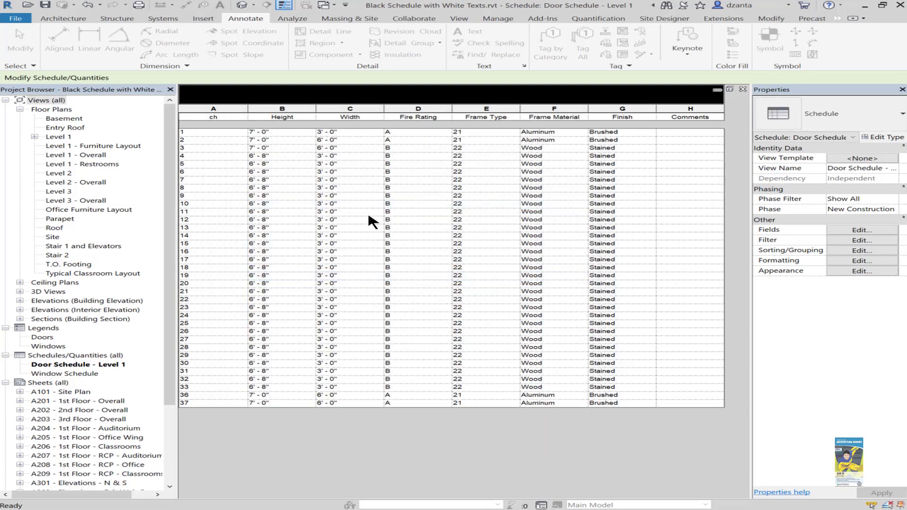
left_click(524, 65)
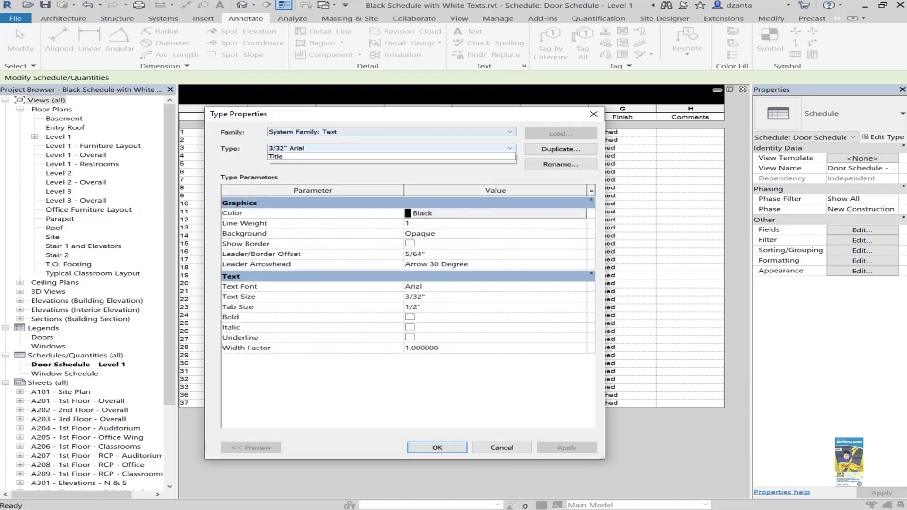
Step: Duplicate the 1/8" Arial text type as "1/8" Arial White"
left_click(331, 149)
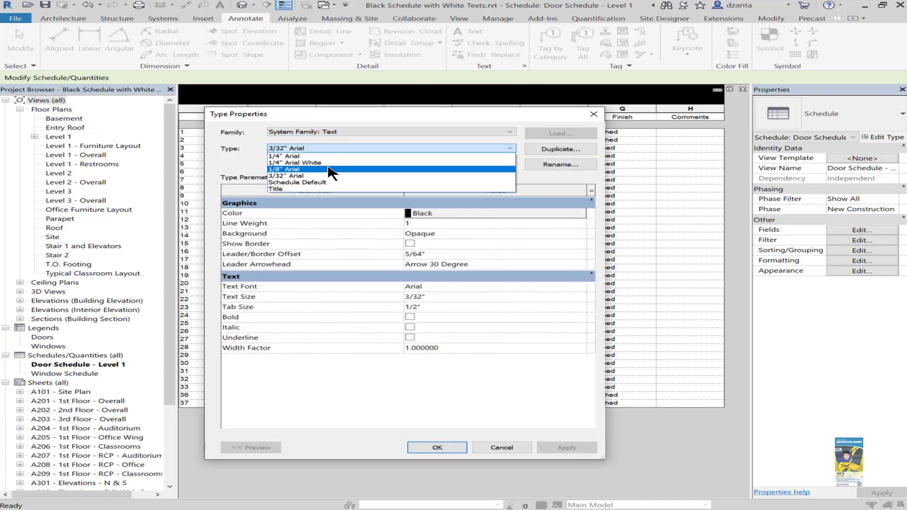
left_click(331, 169)
left_click(538, 149)
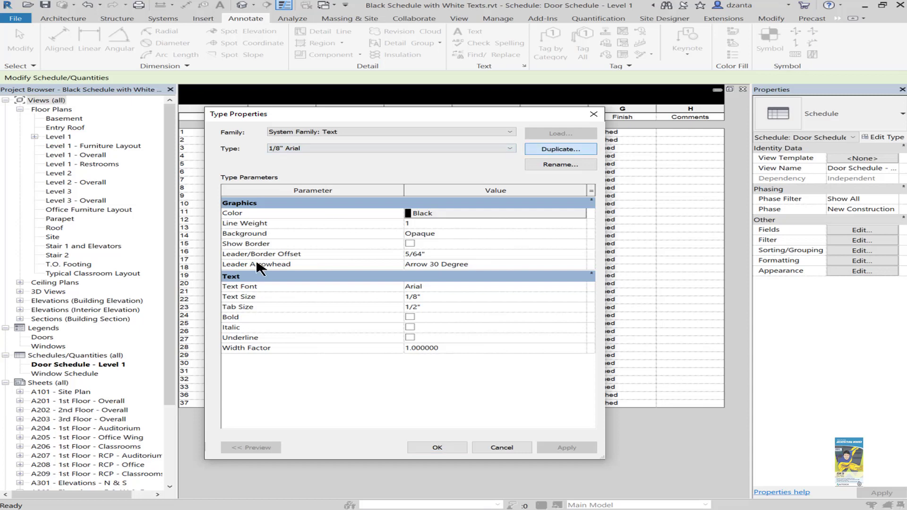
left_click(450, 296)
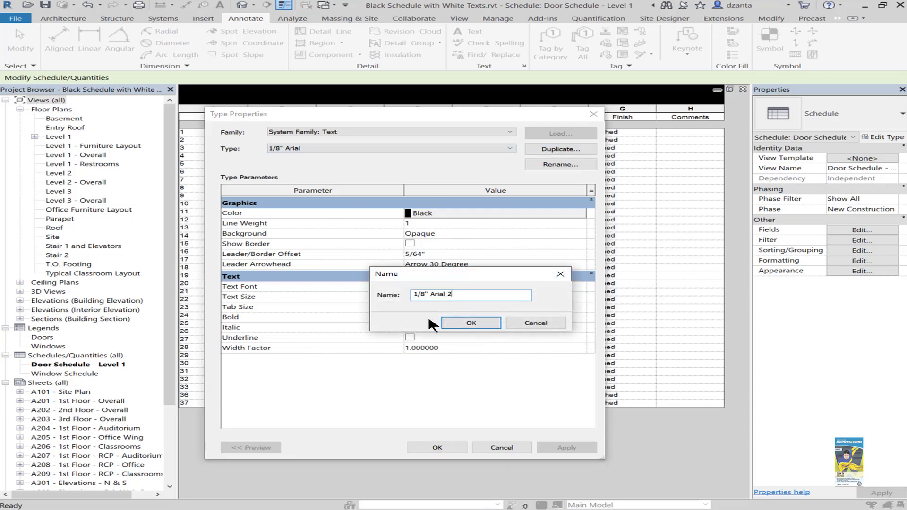
key("BackSpace")
type("White")
left_click(480, 324)
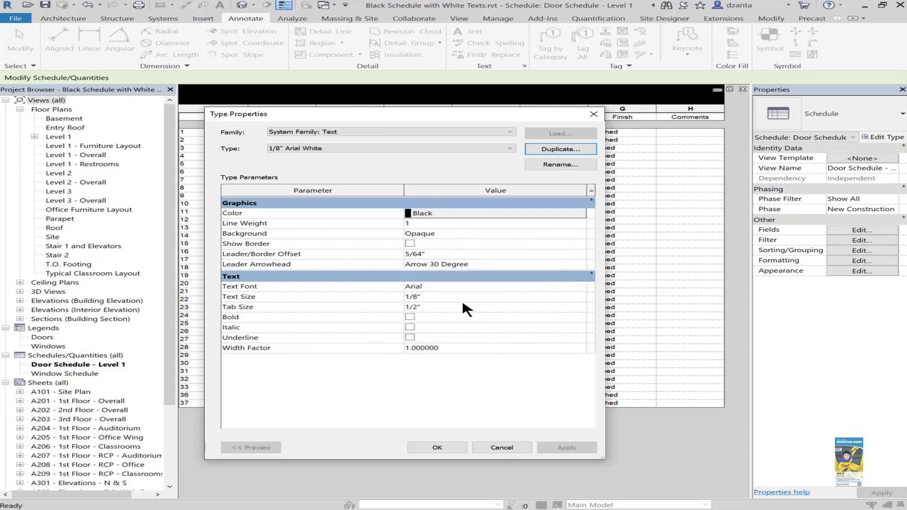
Step: Set the 1/8" Arial White text colour to RGB 255-255-254
left_click(443, 212)
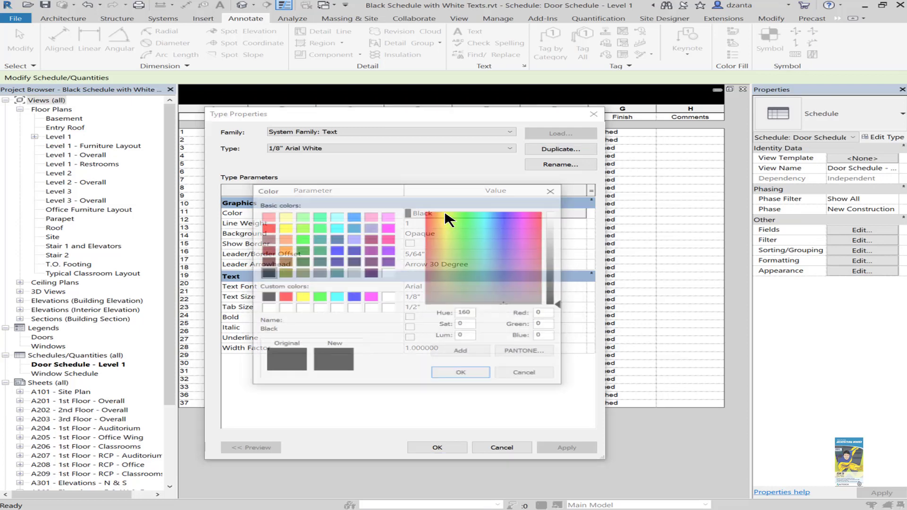
left_click(385, 273)
left_click(548, 335)
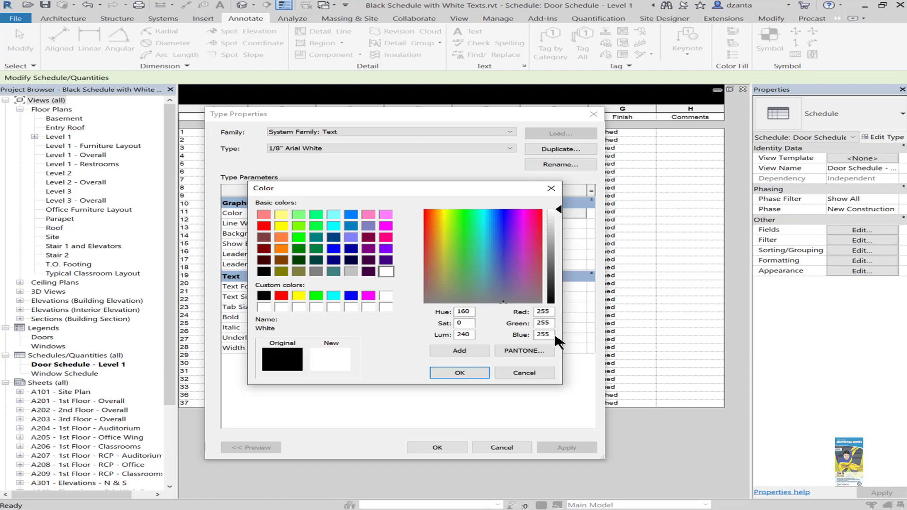
key("BackSpace")
type("4")
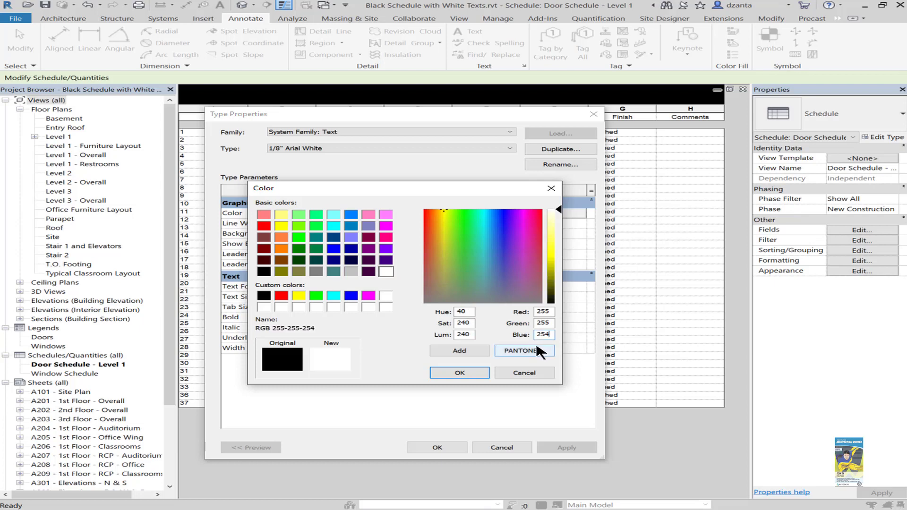
key("Return")
left_click(320, 149)
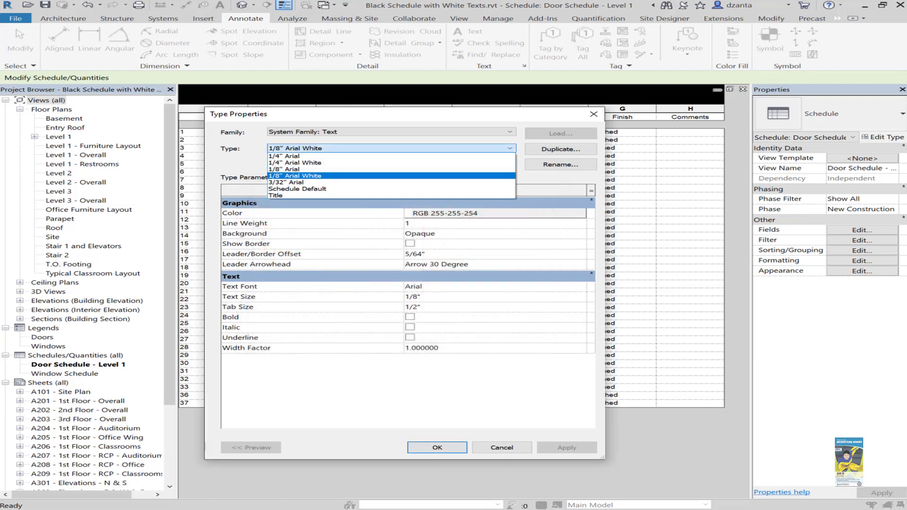
Step: Duplicate the Schedule Default text type as "Schedule White Text"
left_click(326, 189)
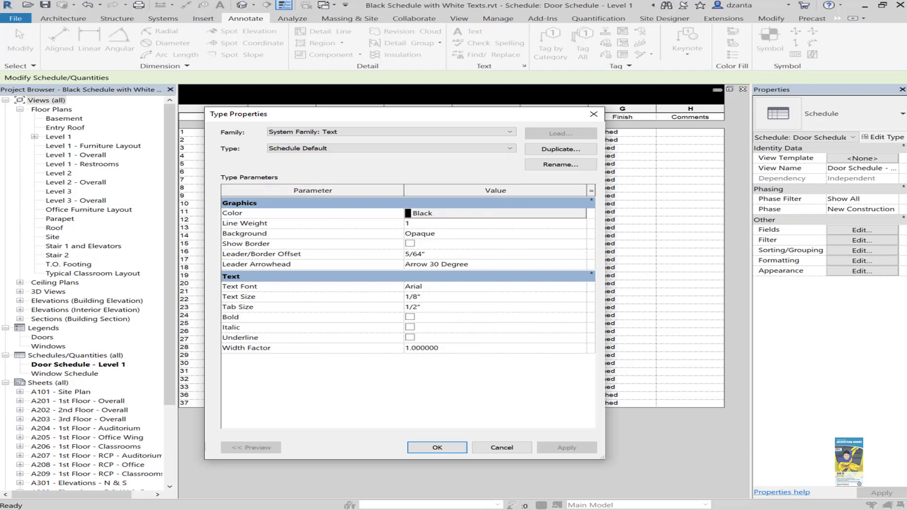
left_click(560, 149)
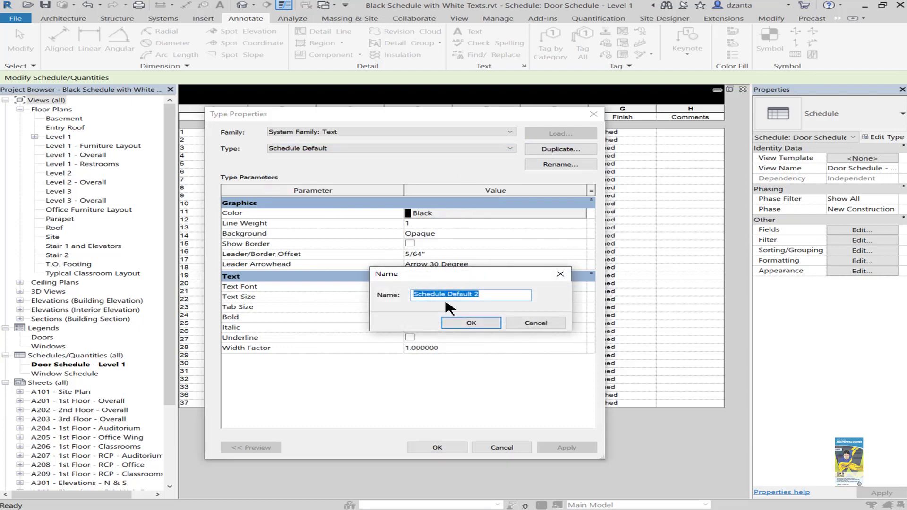
left_click_drag(451, 297, 524, 293)
key("BackSpace")
key("BackSpace")
type("White Text")
key("Return")
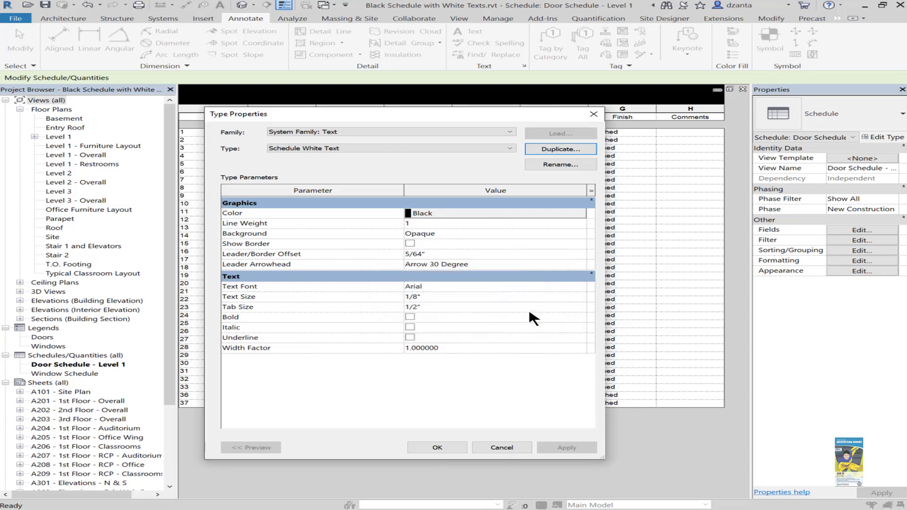
Step: Set the Schedule White Text colour to RGB 255-255-254
left_click(513, 215)
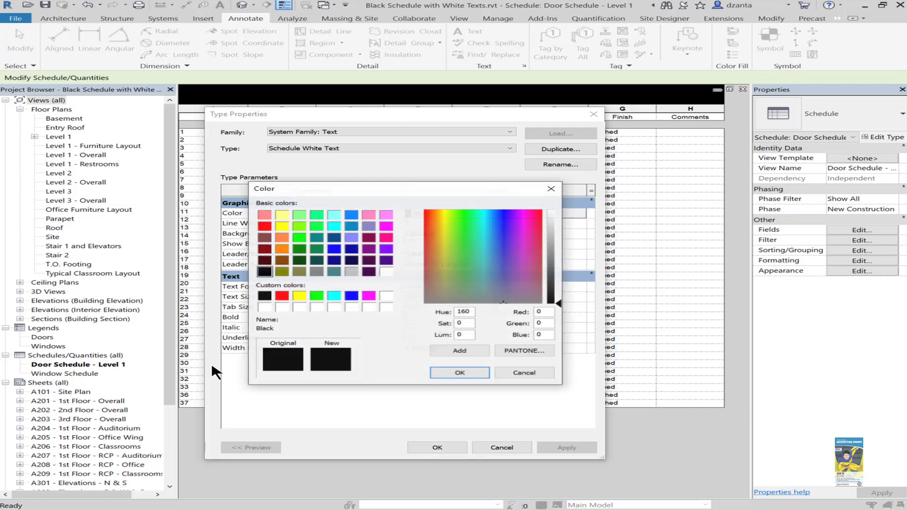
left_click(386, 272)
left_click(548, 335)
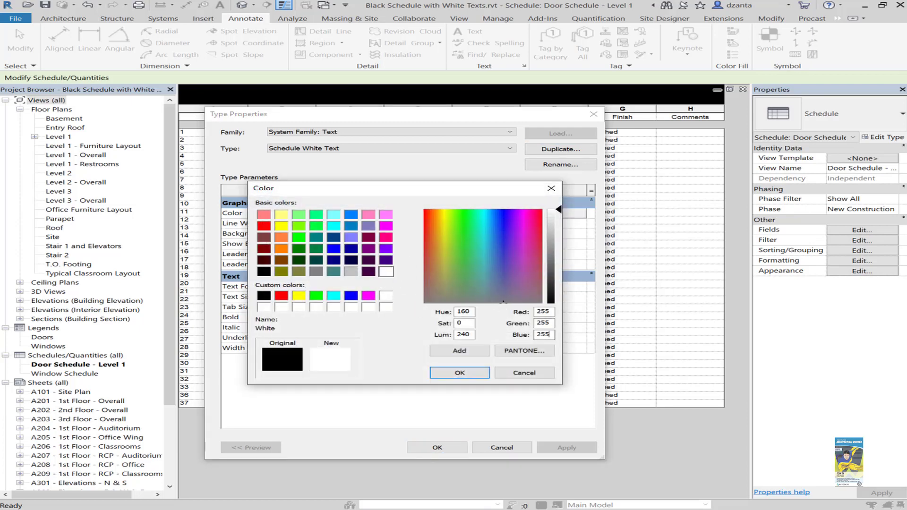
key("BackSpace")
type("4")
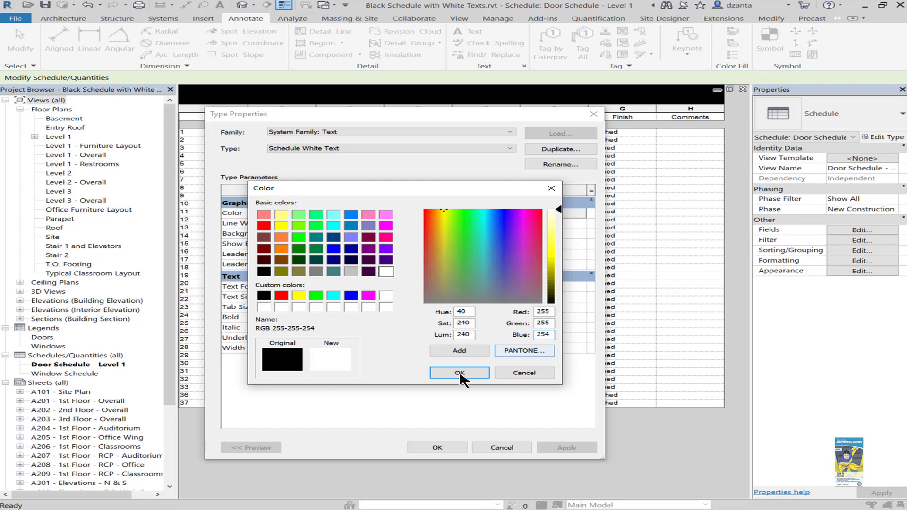
left_click(455, 375)
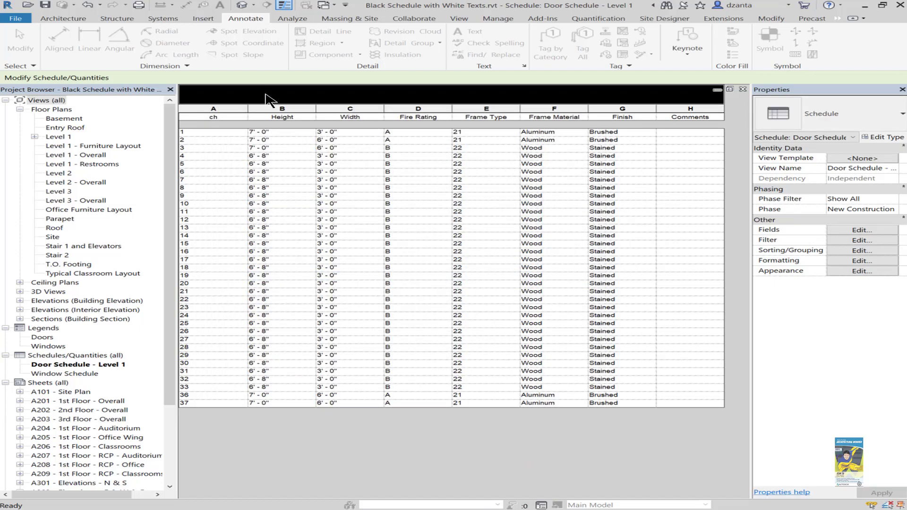
Step: Set schedule title text to 1/4" Arial White, headers to 1/8" Arial White, body to Schedule White Text
left_click(862, 272)
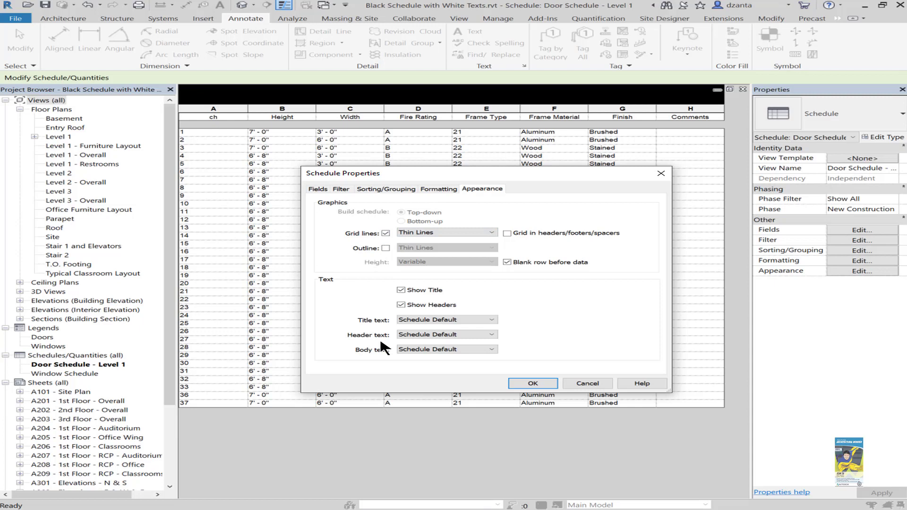
left_click(407, 322)
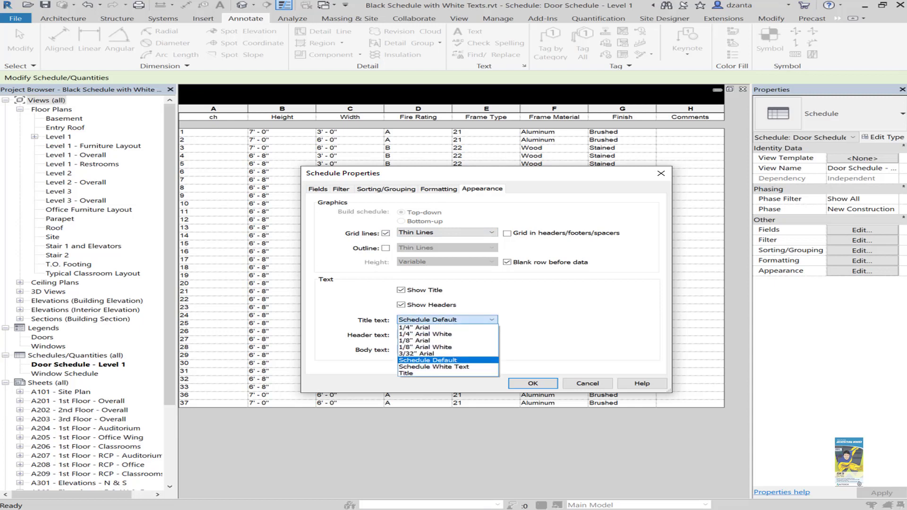
left_click(449, 335)
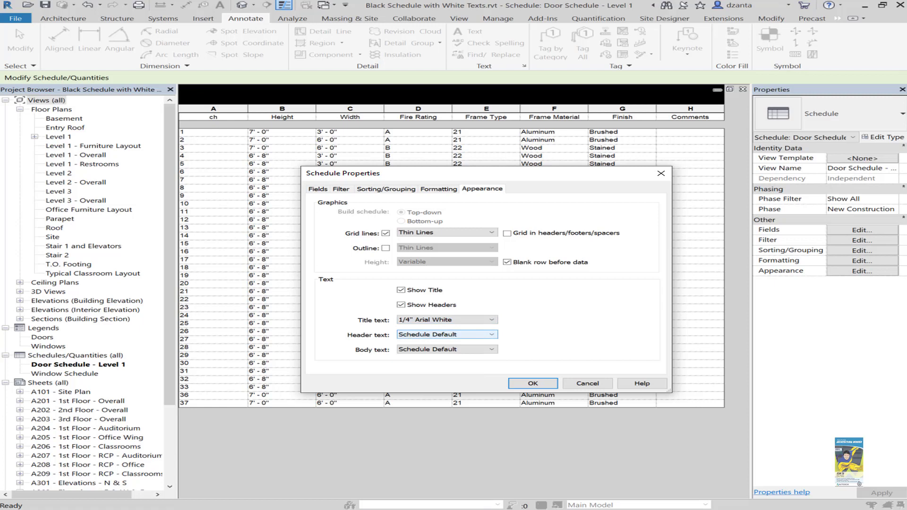
left_click(447, 334)
left_click(426, 362)
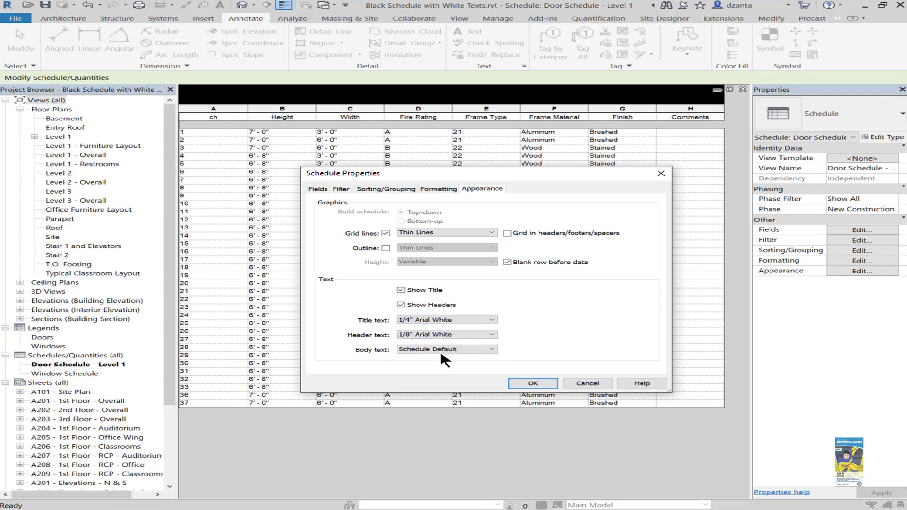
left_click(446, 350)
left_click(444, 397)
left_click(547, 383)
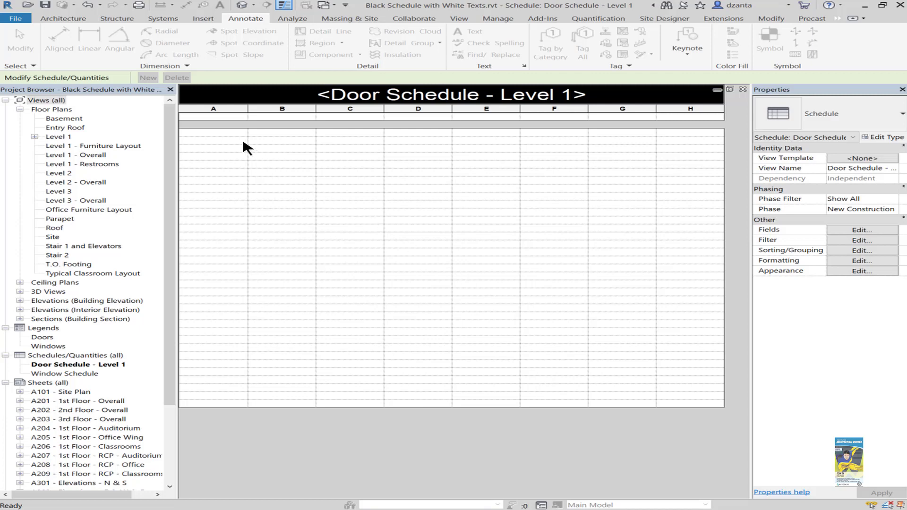
Step: Select the column heading cells A through H and shade them black
double_click(207, 115)
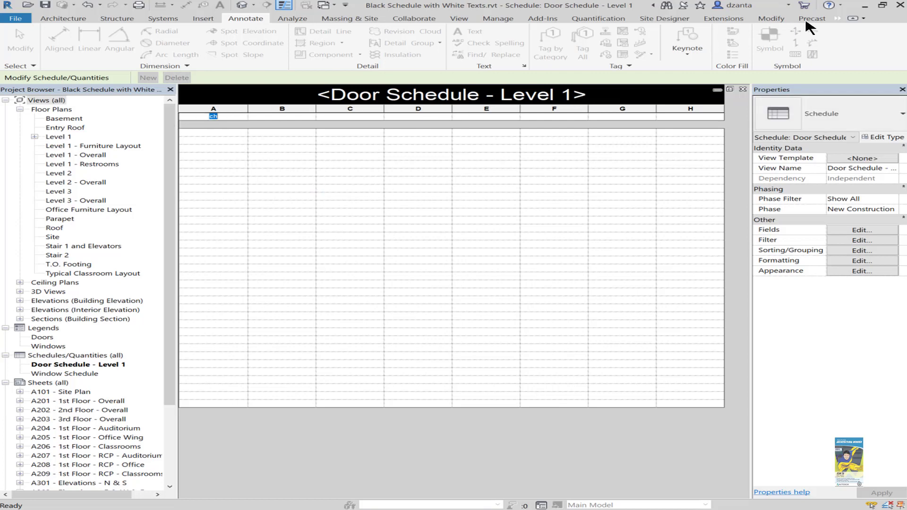
left_click(838, 18)
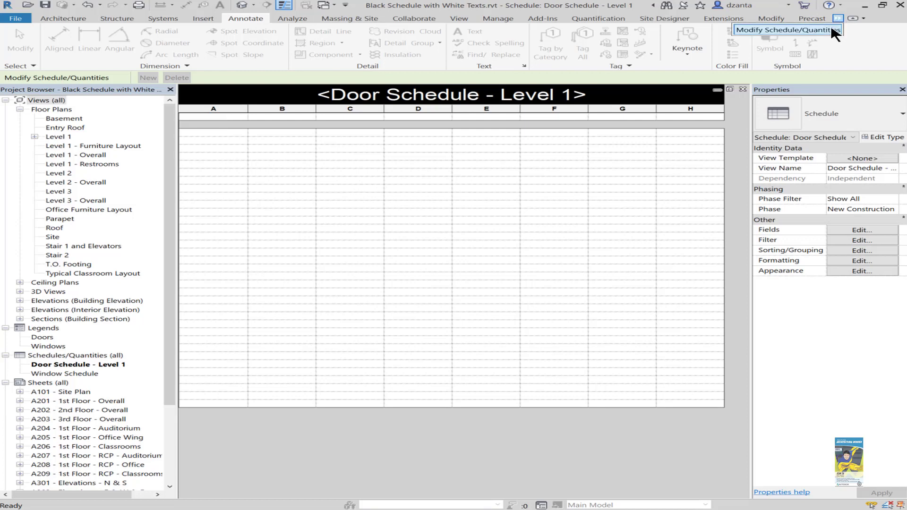
left_click(833, 29)
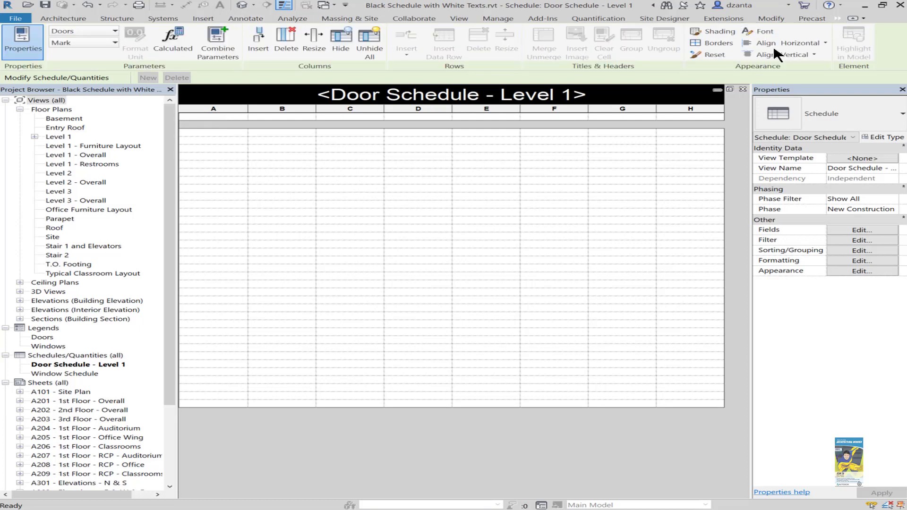
left_click(228, 117)
key("BackSpace")
left_click_drag(690, 118, 218, 122)
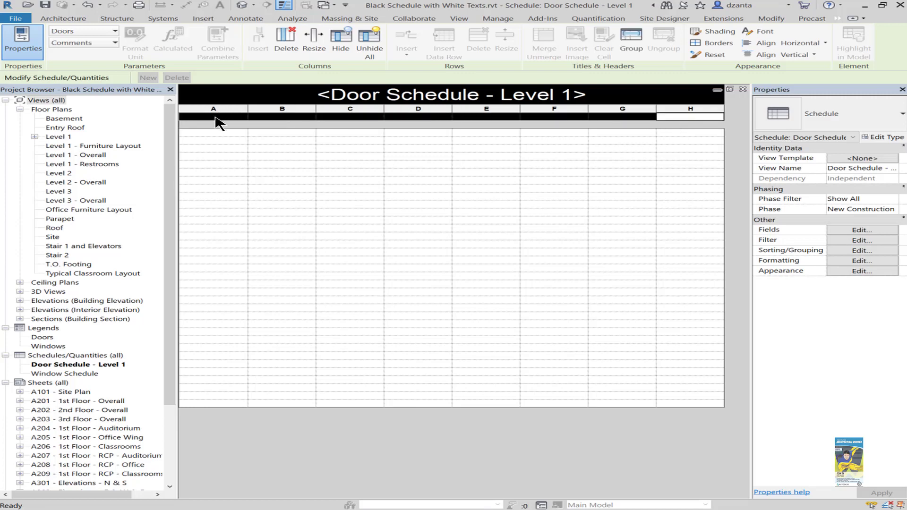
left_click(717, 32)
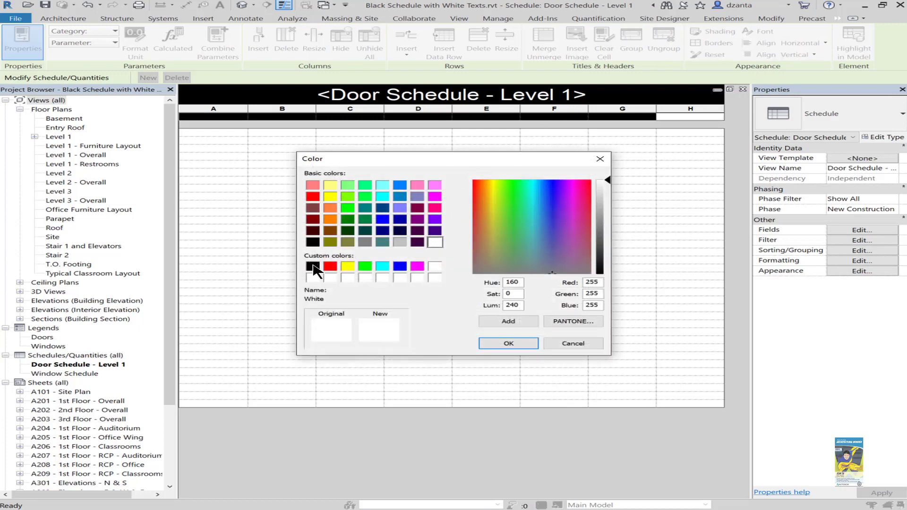
left_click(312, 267)
left_click(497, 344)
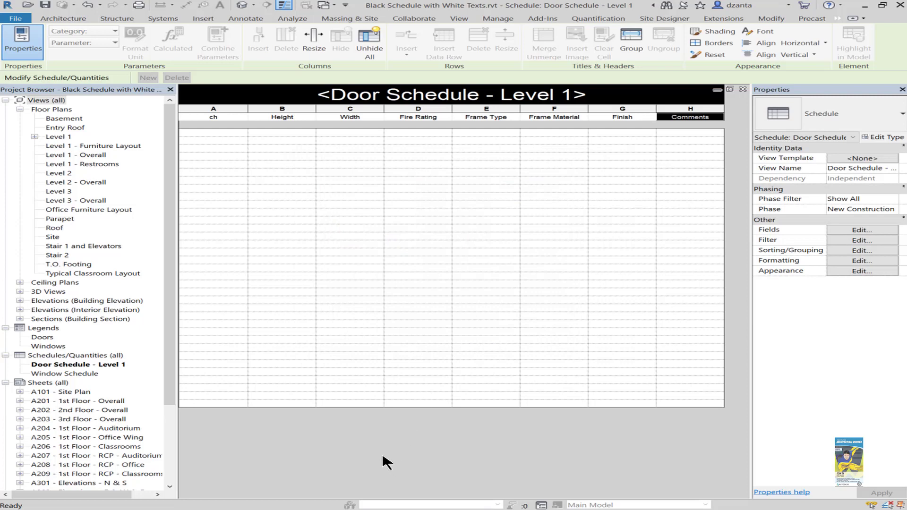
Step: Add a conditional format, Mark not equal to 999999, with a black background
left_click(216, 132)
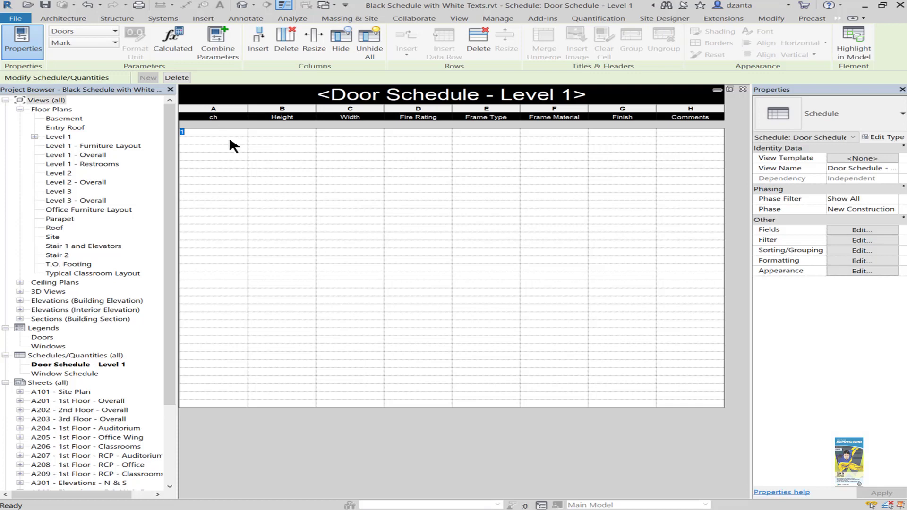
key("Down")
left_click(868, 262)
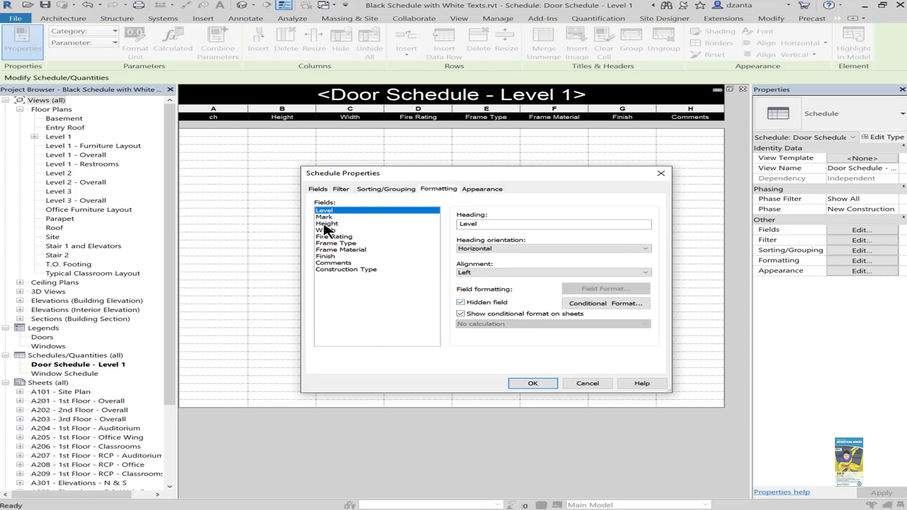
left_click(618, 304)
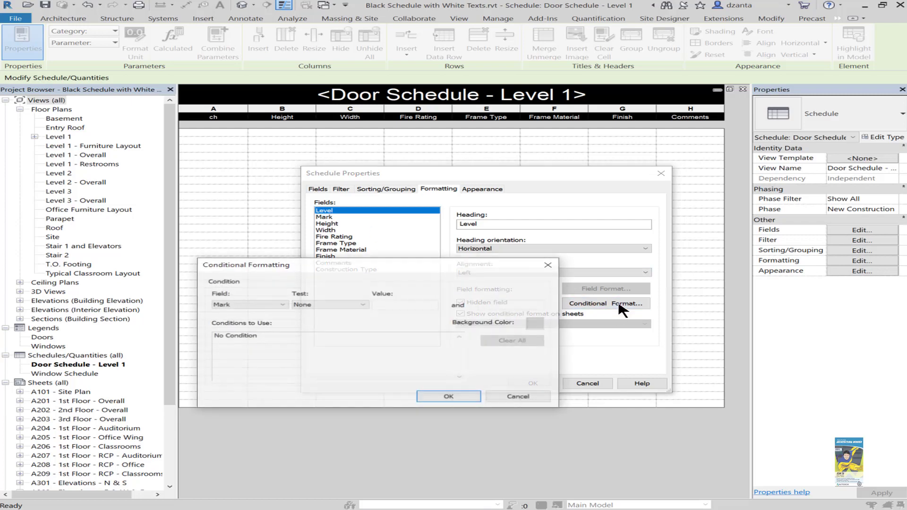
left_click(307, 304)
left_click(313, 325)
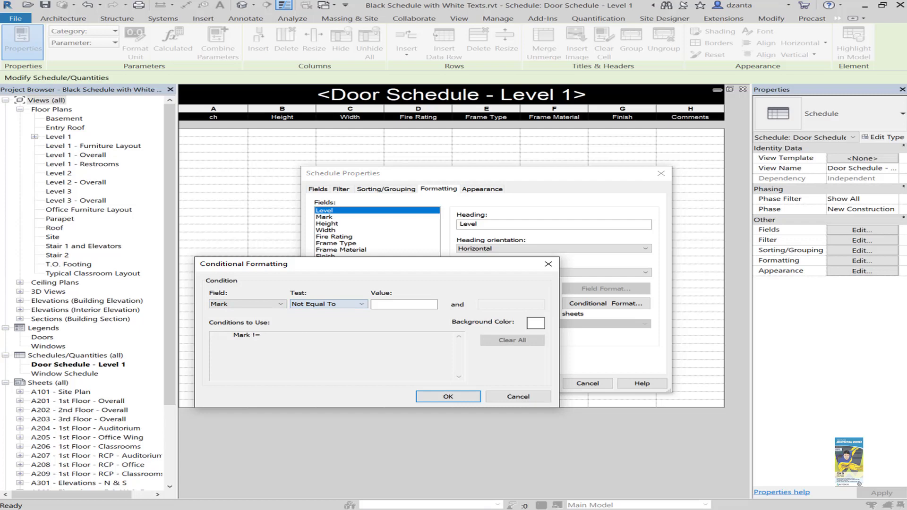
left_click(404, 304)
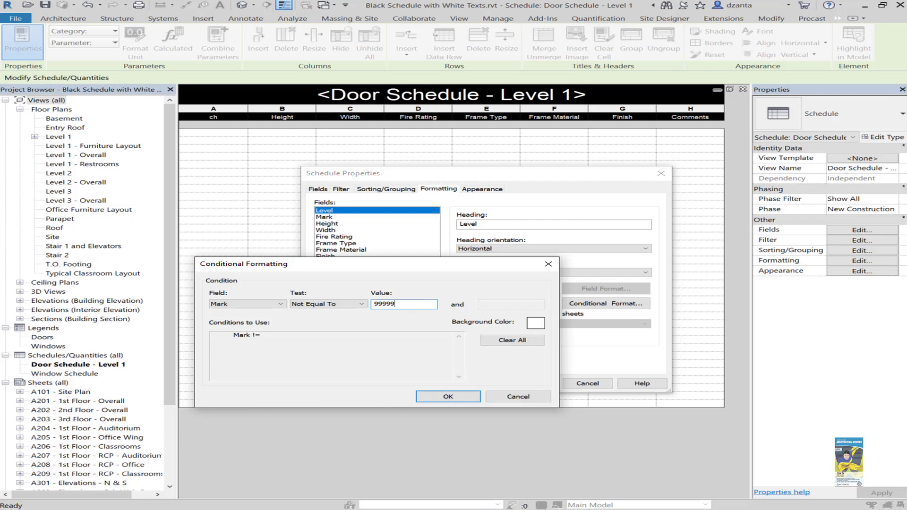
left_click(536, 323)
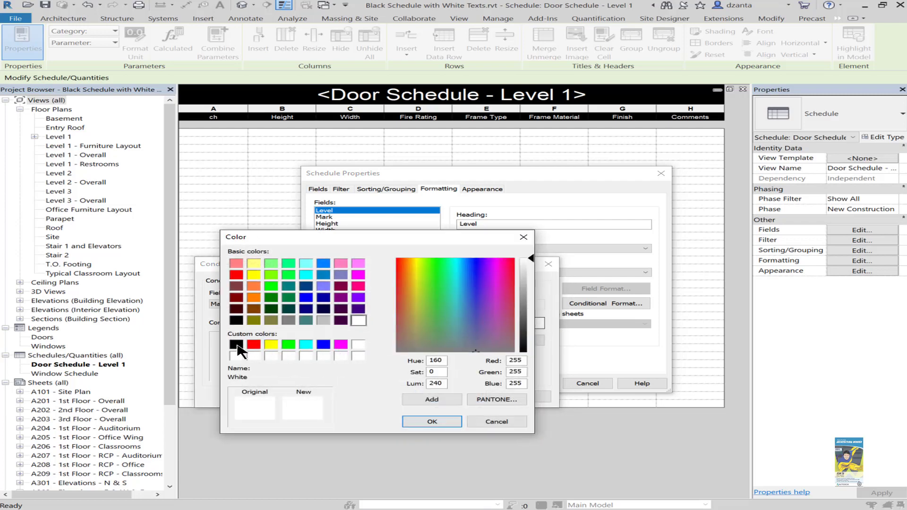
left_click(237, 345)
left_click(428, 420)
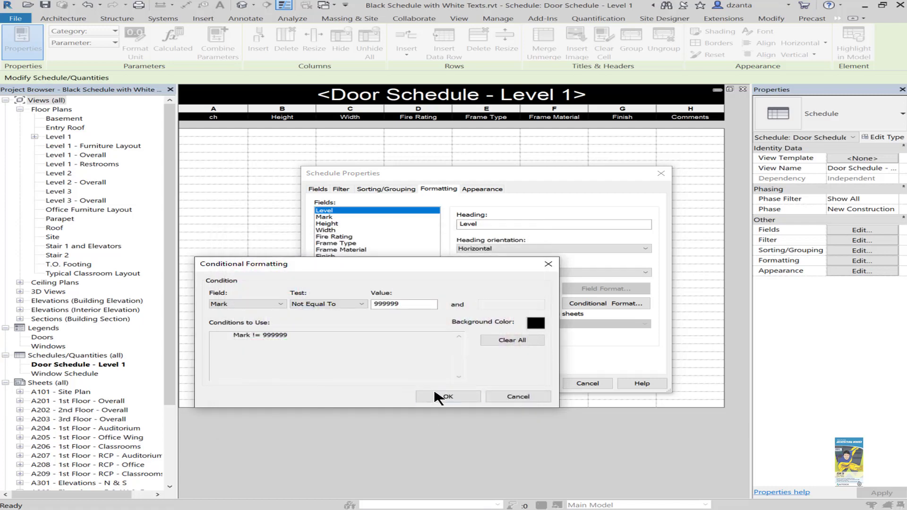
left_click(435, 397)
Step: Give the Mark field a conditional format: Not Equal To 999999, black background
left_click(364, 218)
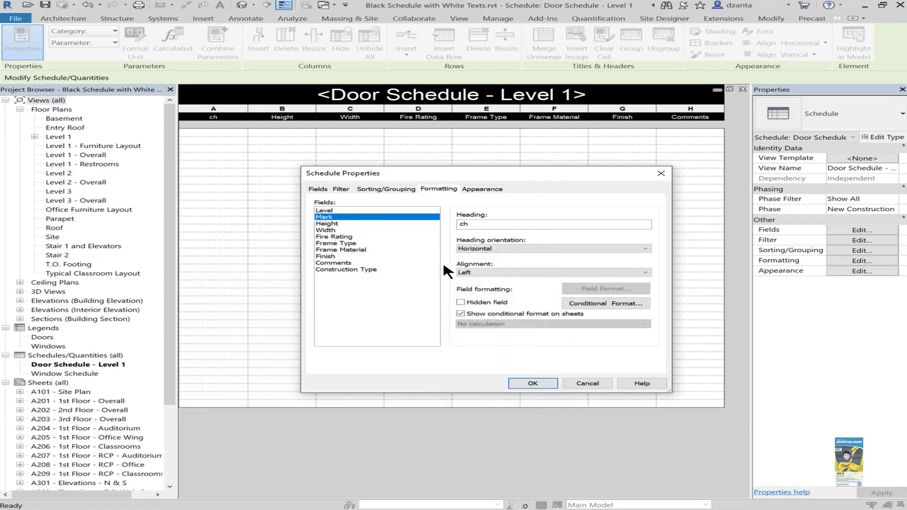
left_click(603, 305)
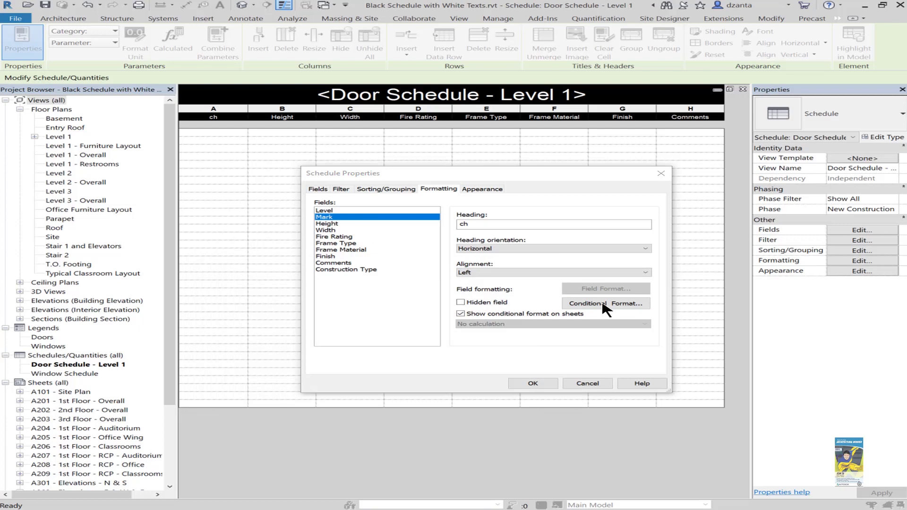
left_click(326, 304)
left_click(312, 324)
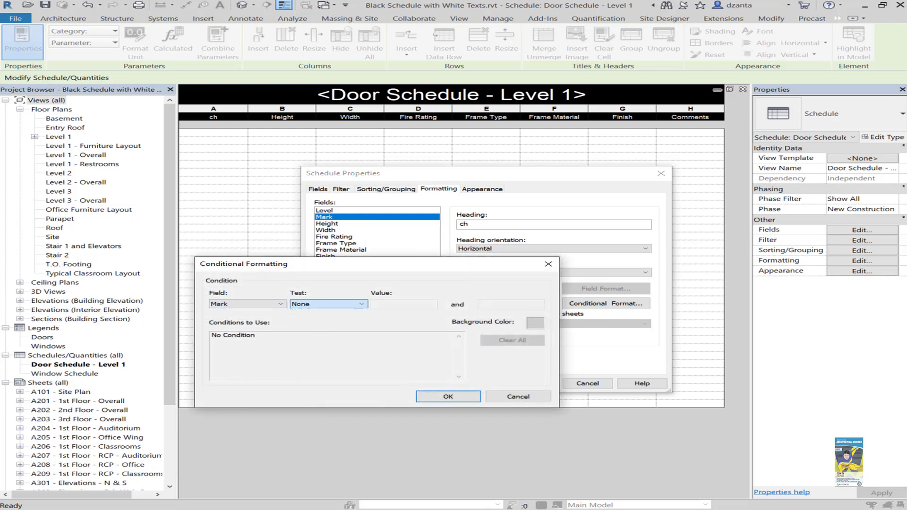
type("999999")
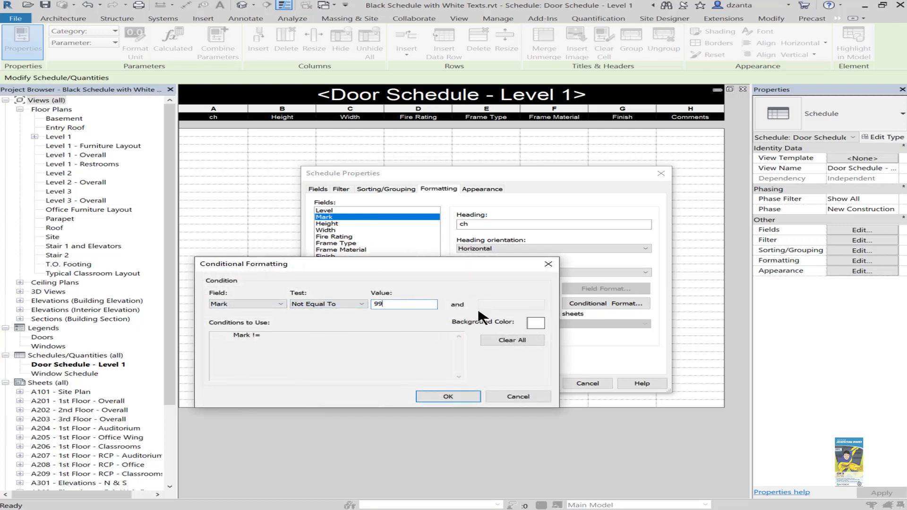
left_click(536, 323)
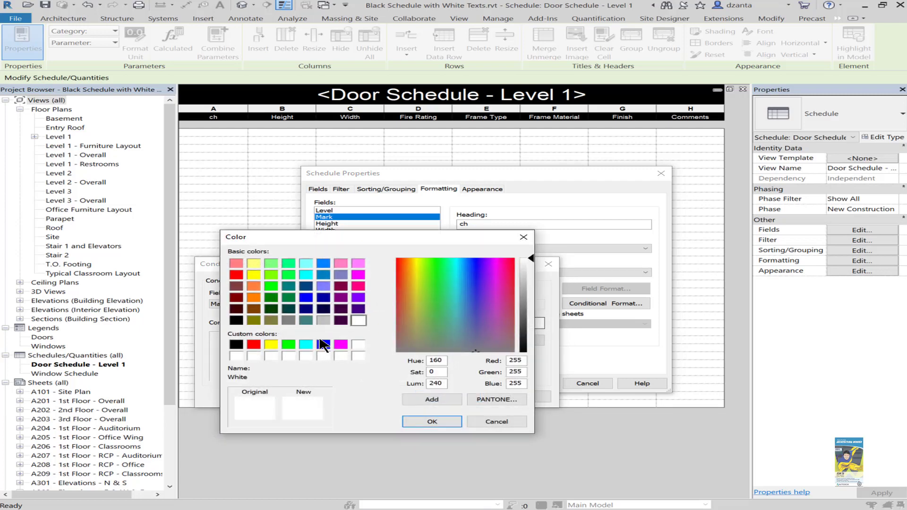
left_click(237, 344)
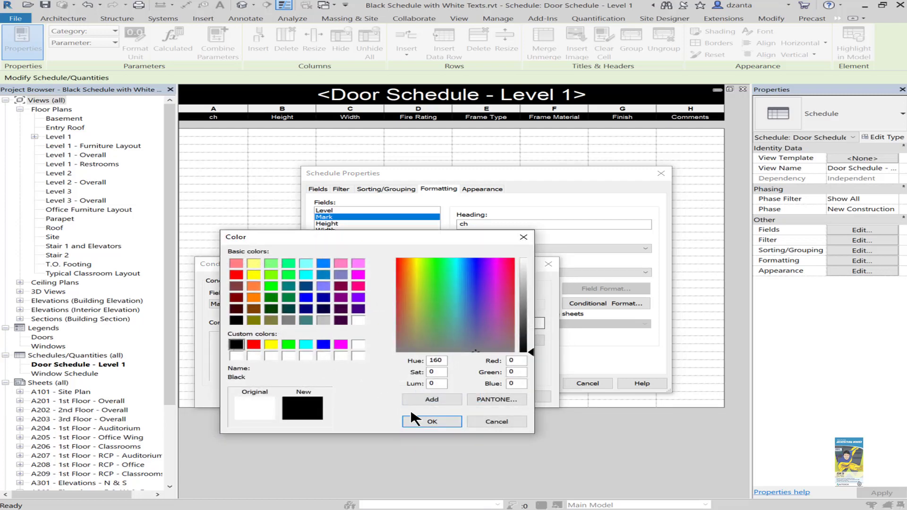
left_click(430, 422)
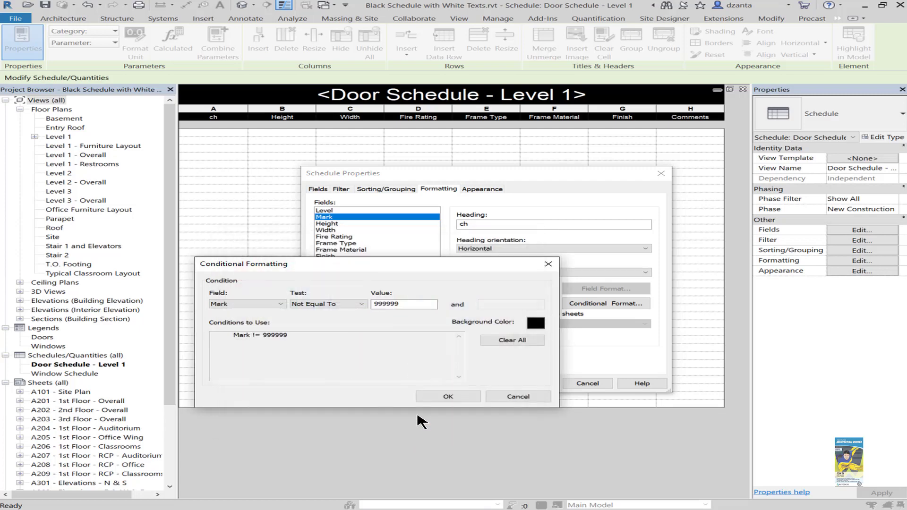
left_click(448, 396)
Step: Give the Height field a Not Equal To conditional format with black background
left_click(331, 223)
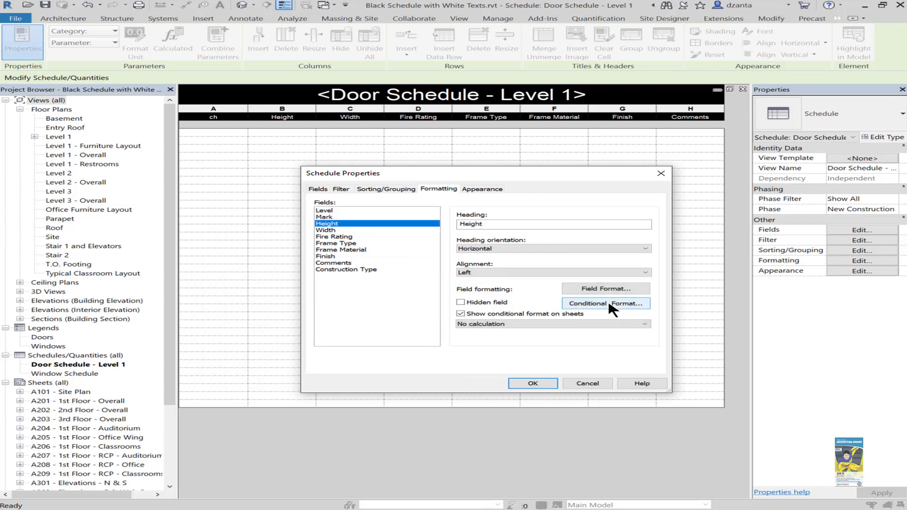
left_click(582, 303)
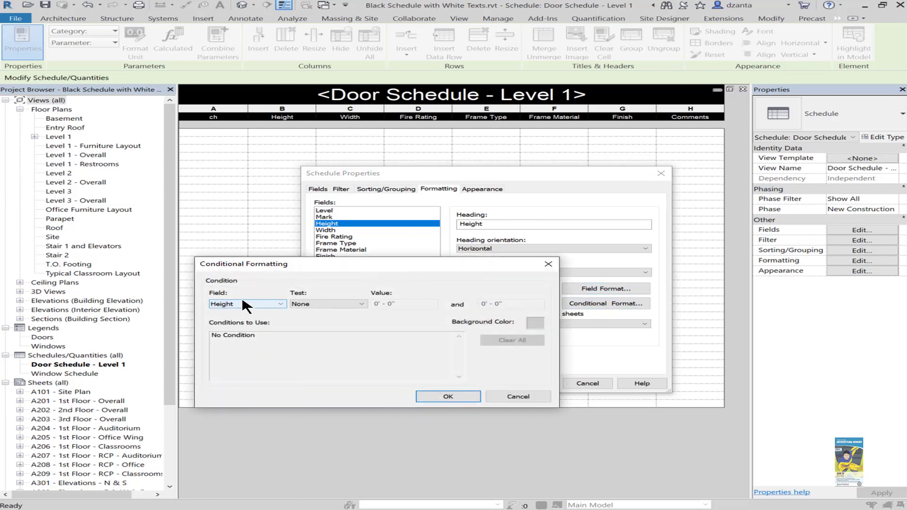
left_click(326, 304)
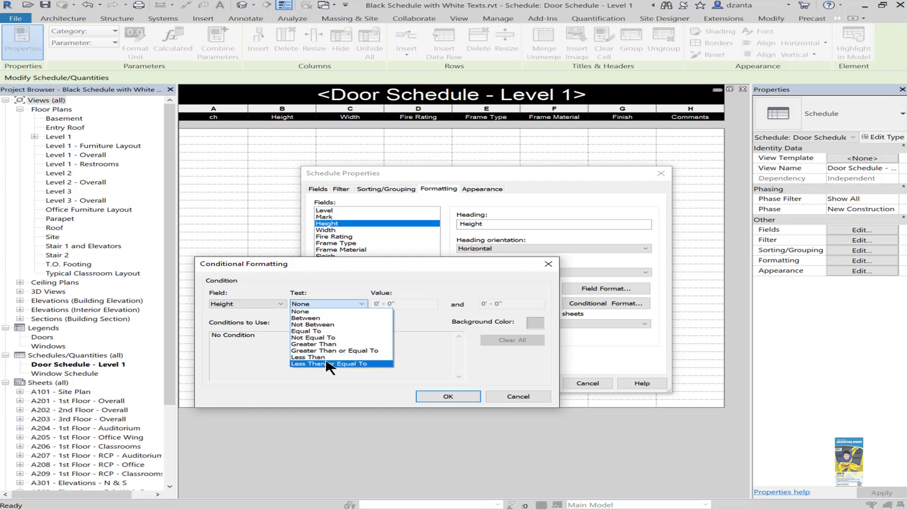
left_click(351, 335)
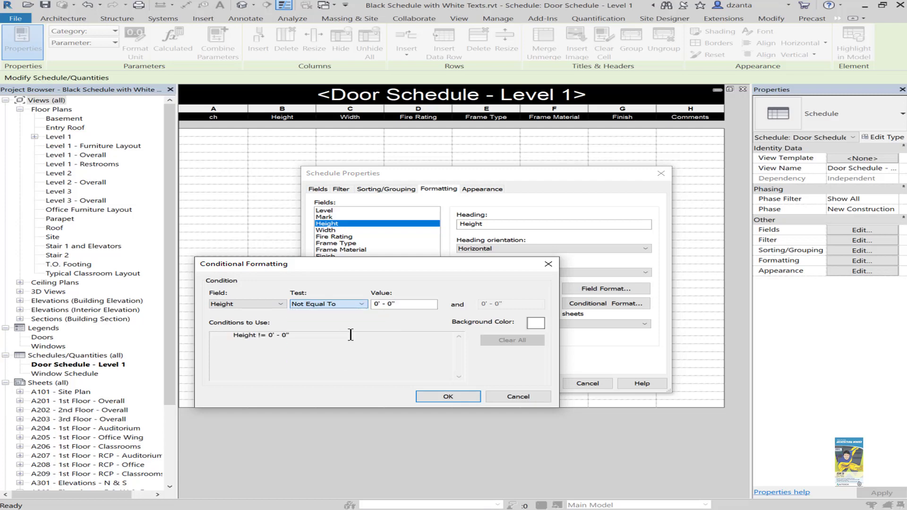
triple_click(397, 304)
type("999999")
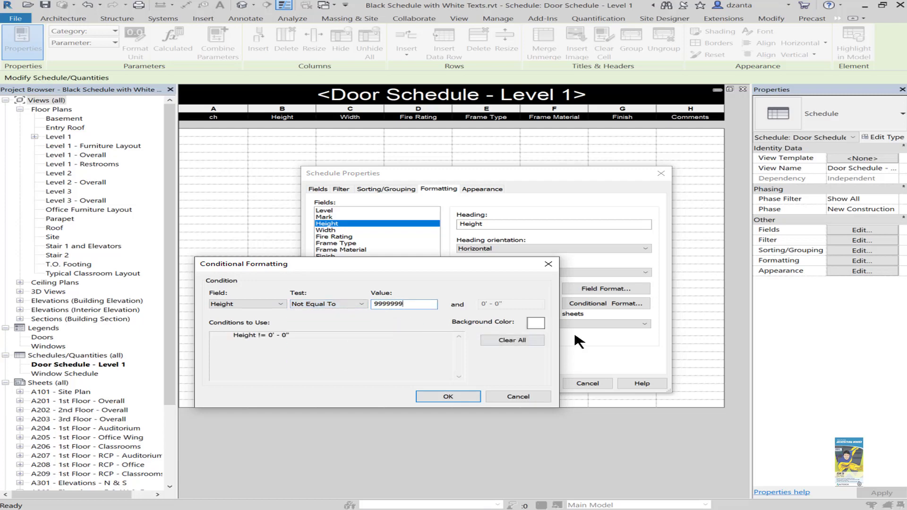
left_click(535, 323)
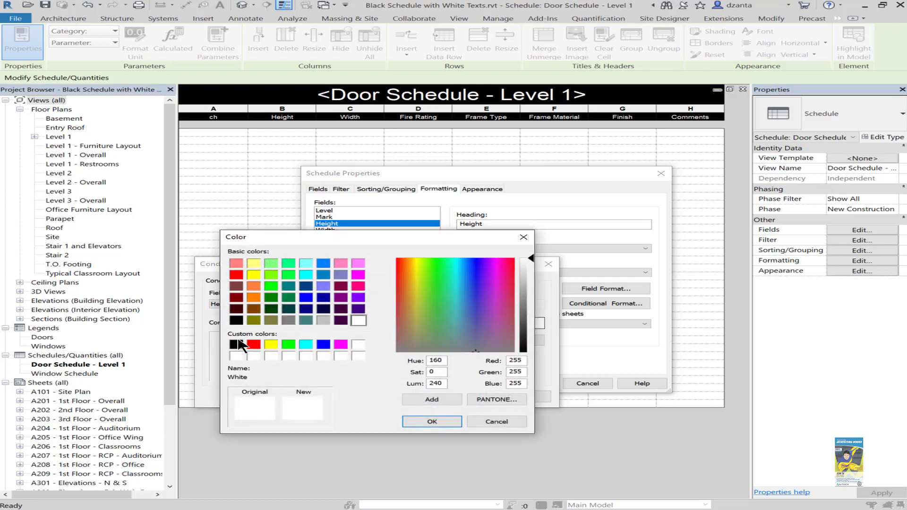
left_click(237, 344)
left_click(409, 422)
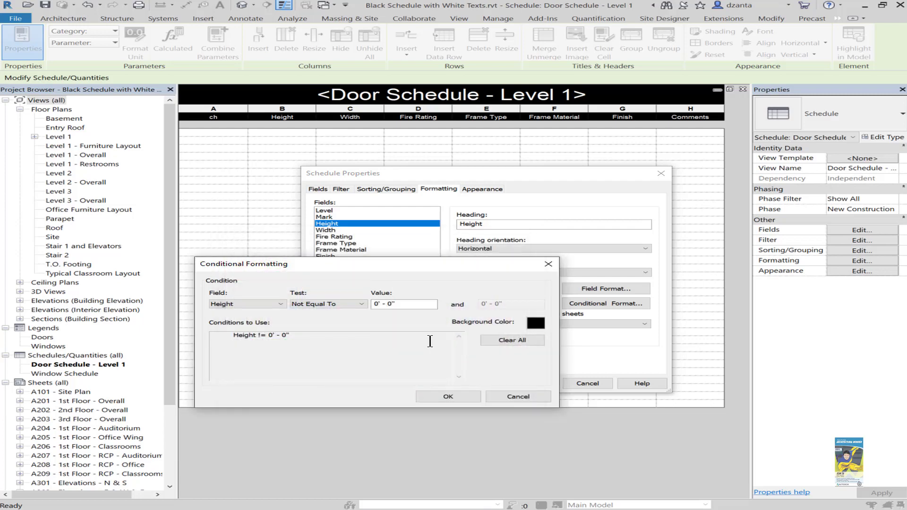
left_click(440, 395)
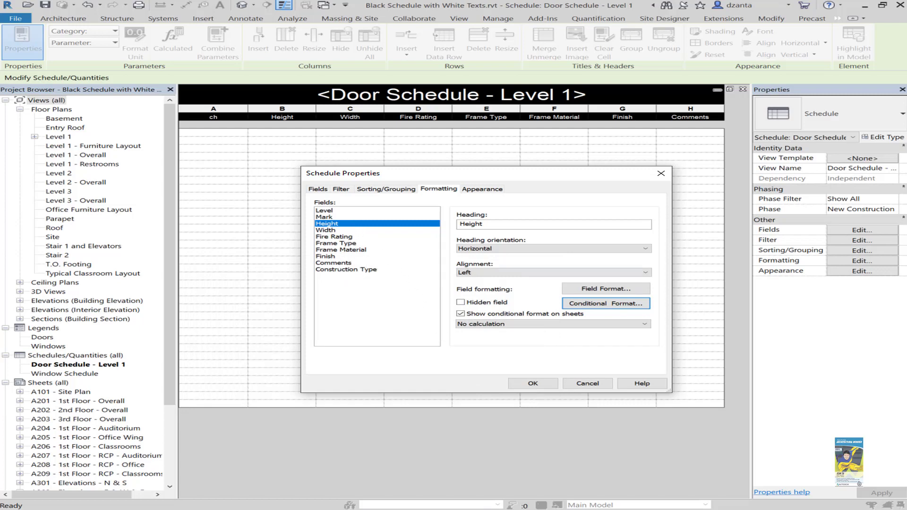
Step: Add a Frame Material not equal to 999999999 rule with black background, then close schedule properties
key("Return")
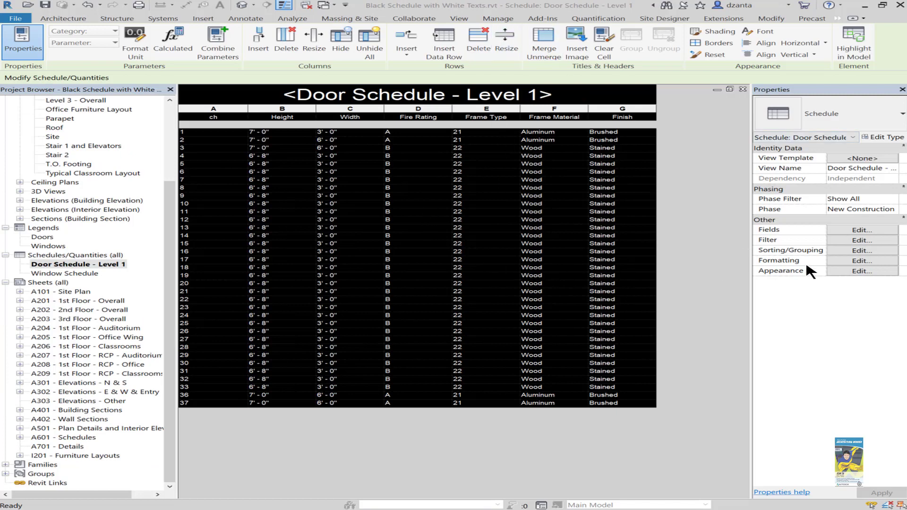
left_click(858, 263)
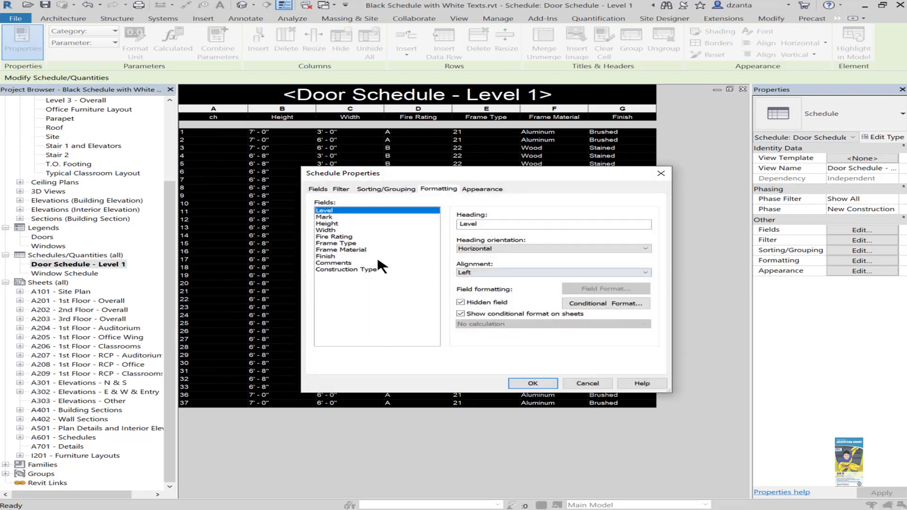
left_click(327, 250)
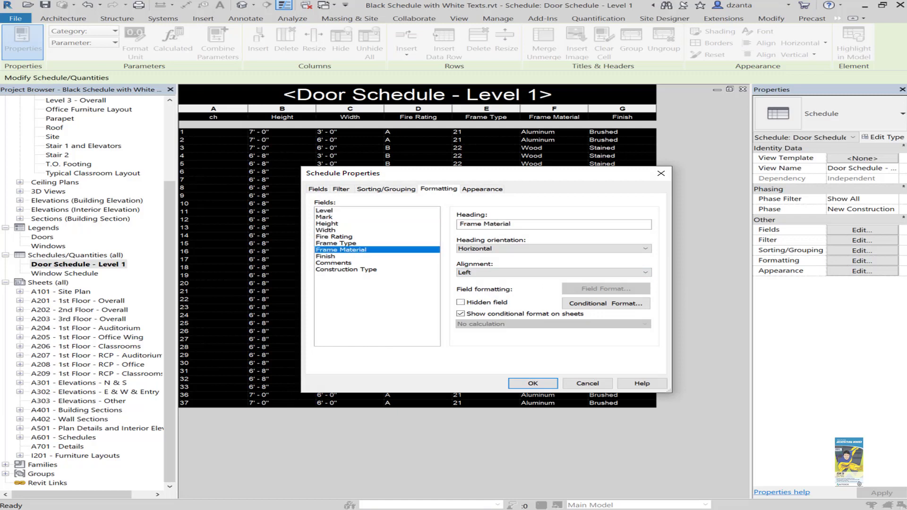
left_click(591, 304)
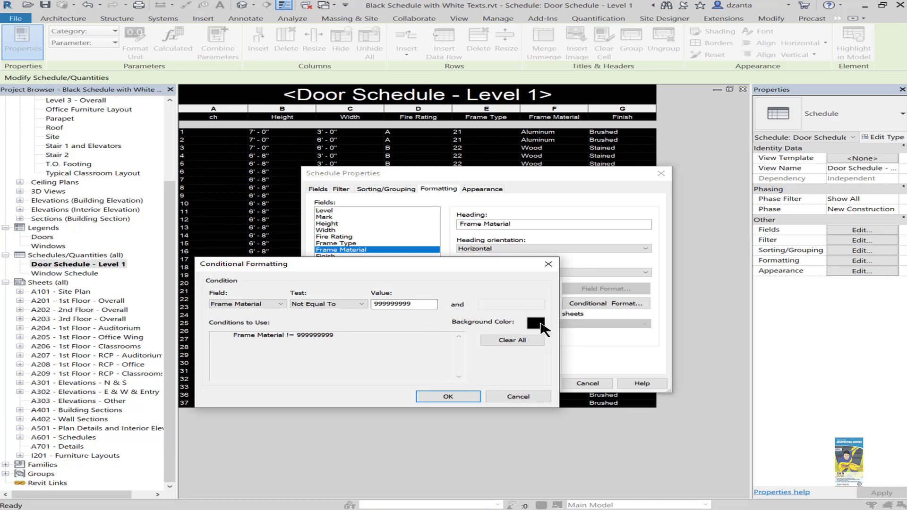
left_click(447, 398)
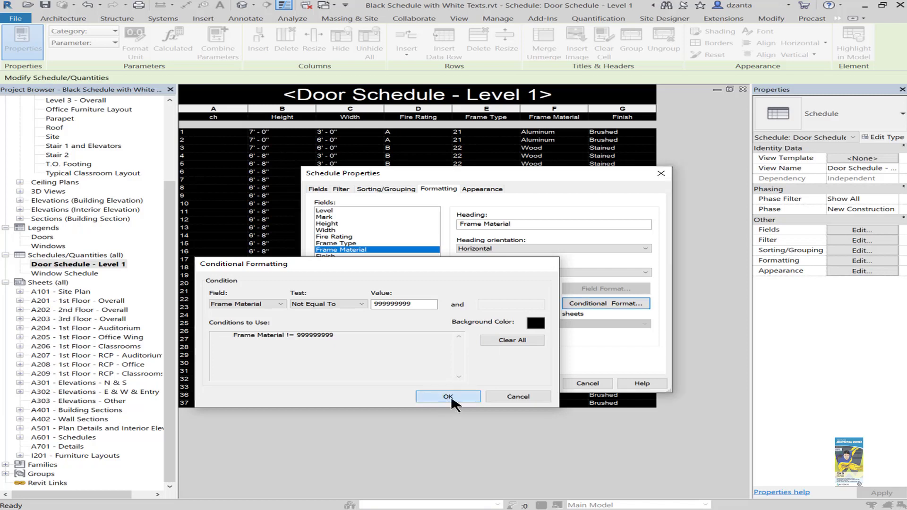
left_click(523, 383)
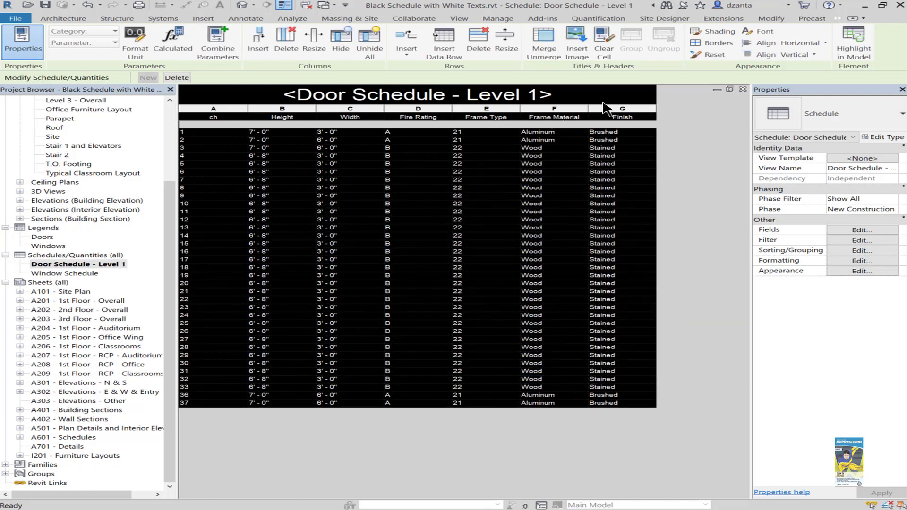
Step: Change the Door Schedule's column A heading from 'ch' to 'Mark'
left_click(231, 118)
left_click(232, 117)
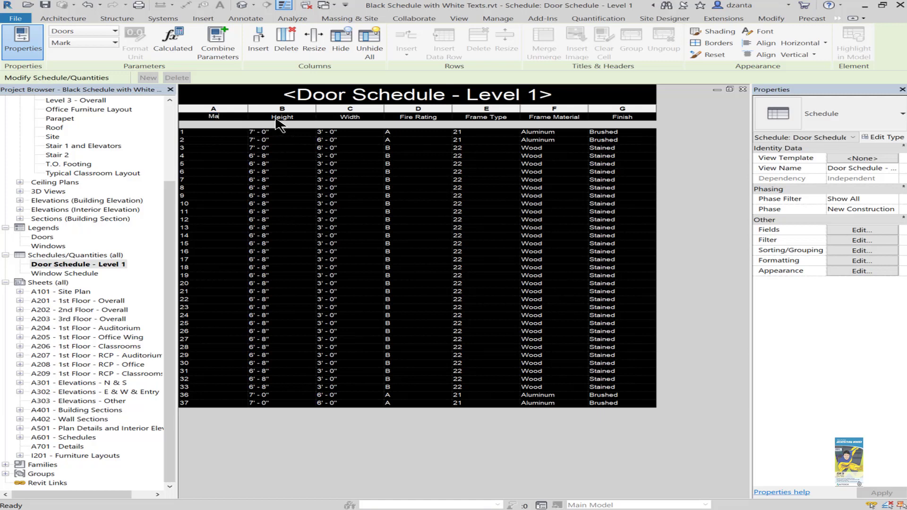
key("Down")
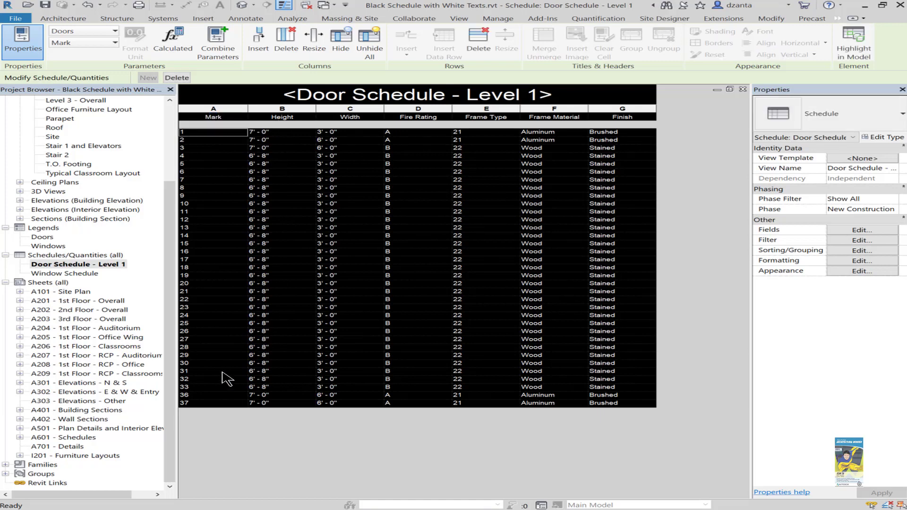
Step: Open sheet A601 - Schedules and widen the Door Schedule's last column
double_click(61, 438)
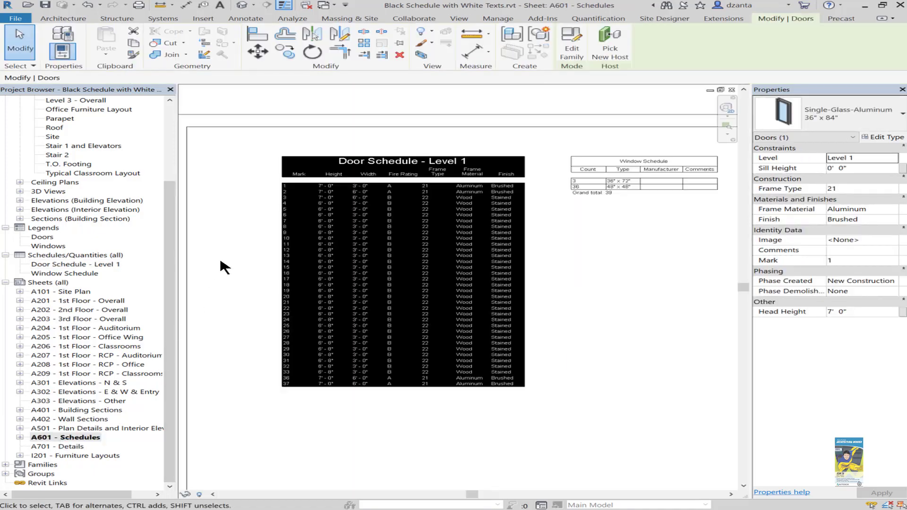
scroll(228, 197, "up", 2)
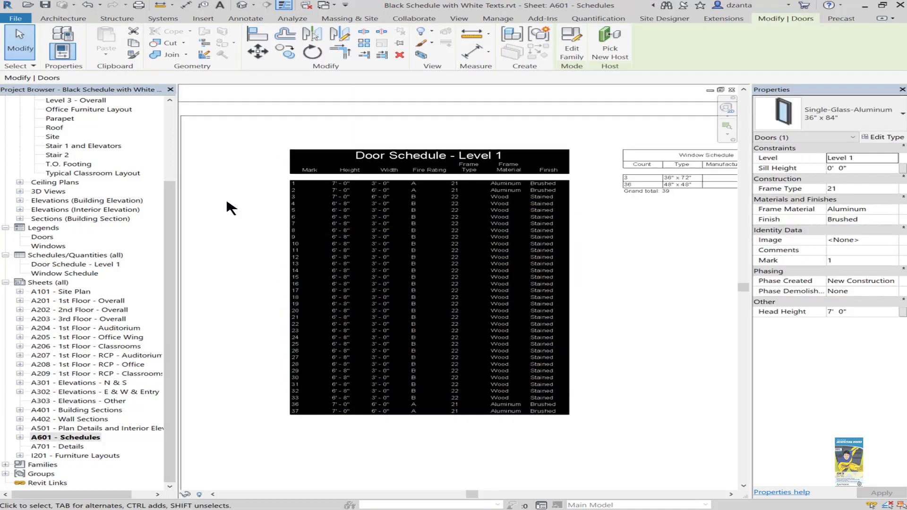
left_click(220, 212)
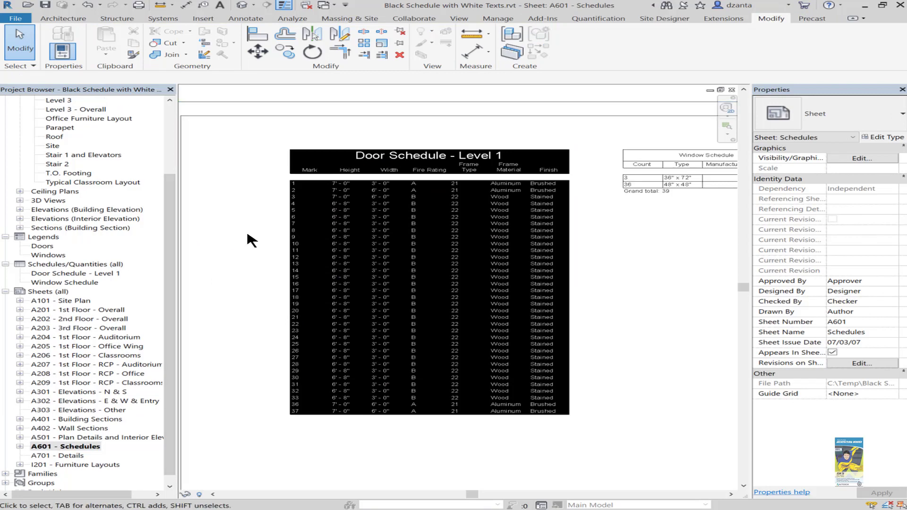
scroll(245, 228, "up", 1)
left_click(386, 207)
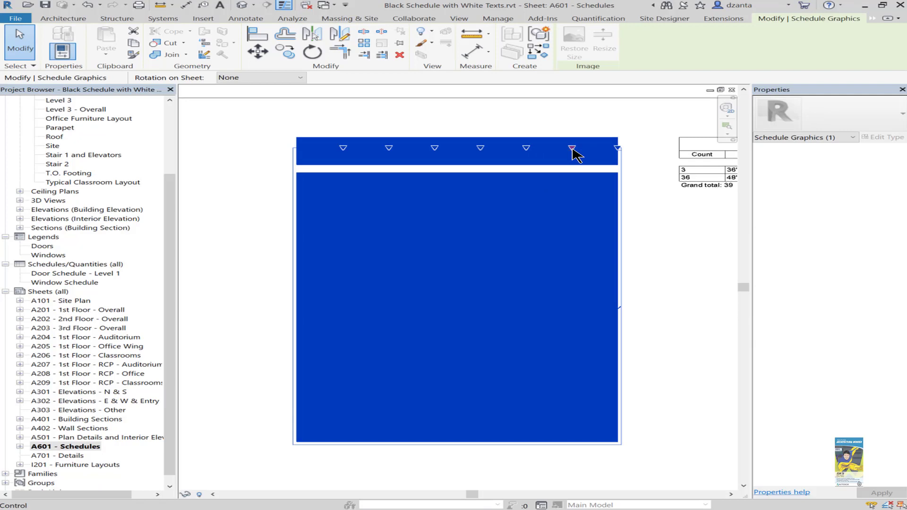
left_click_drag(572, 148, 591, 148)
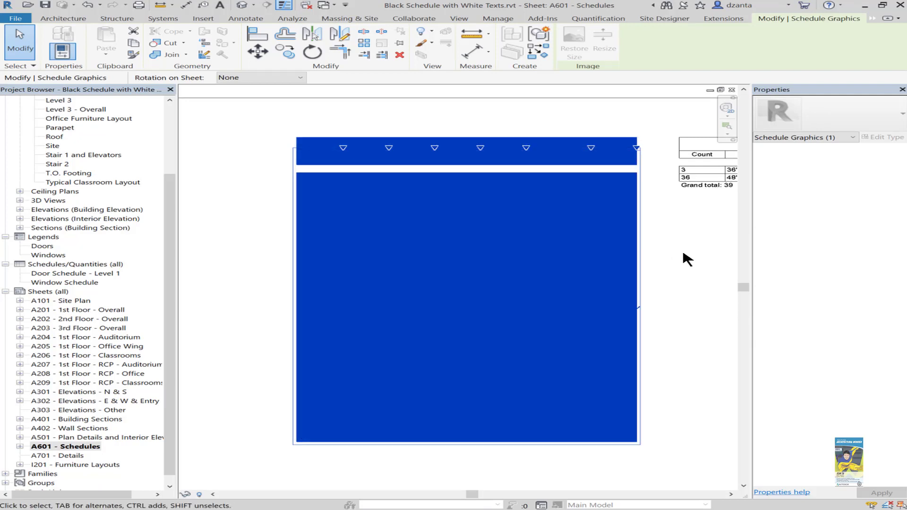
left_click(688, 260)
middle_click_drag(651, 298, 586, 298)
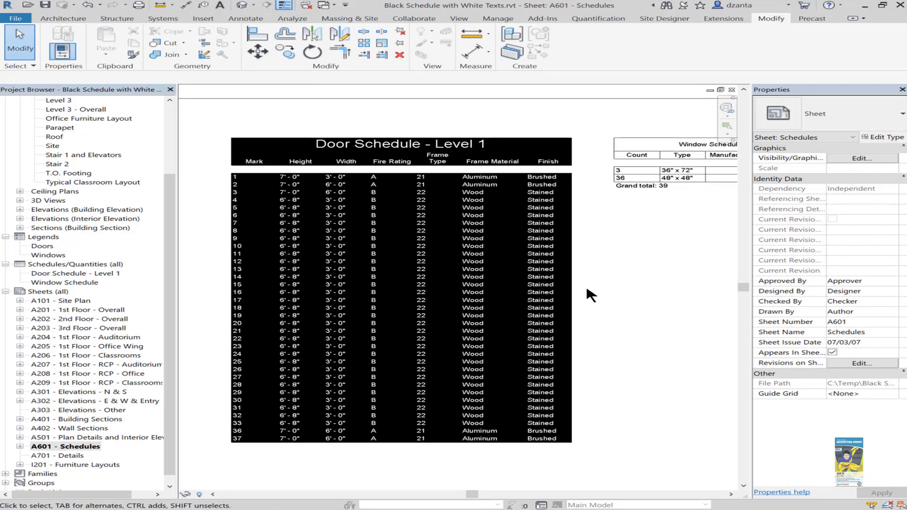
Step: Widen the Frame Type column so its heading fits on one line
left_click(463, 178)
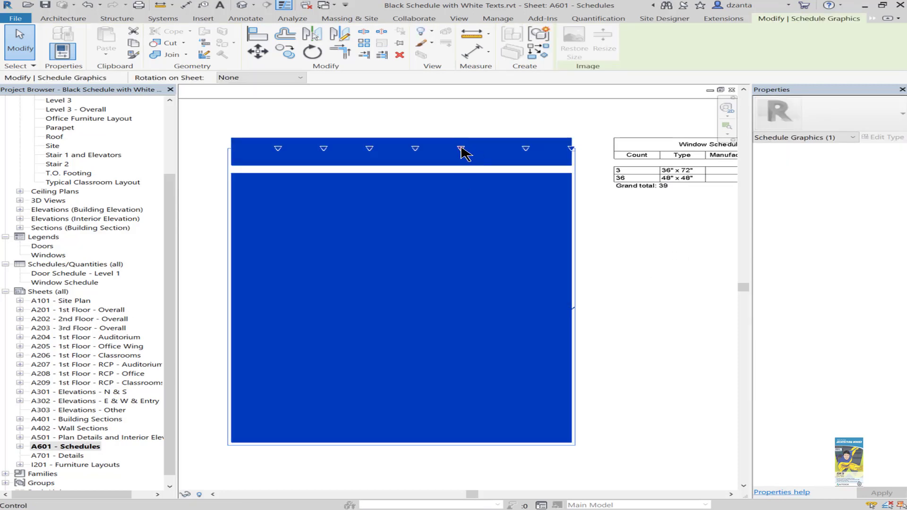
left_click_drag(463, 151, 477, 153)
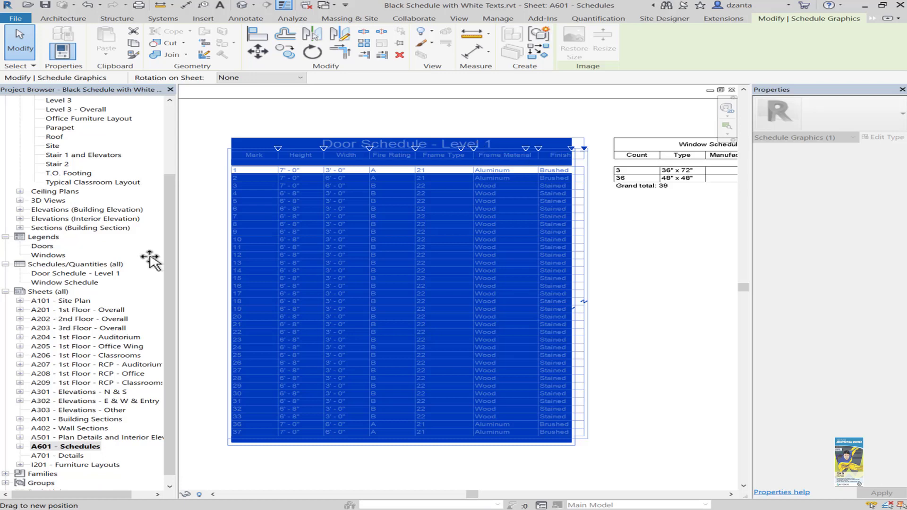
left_click(651, 327)
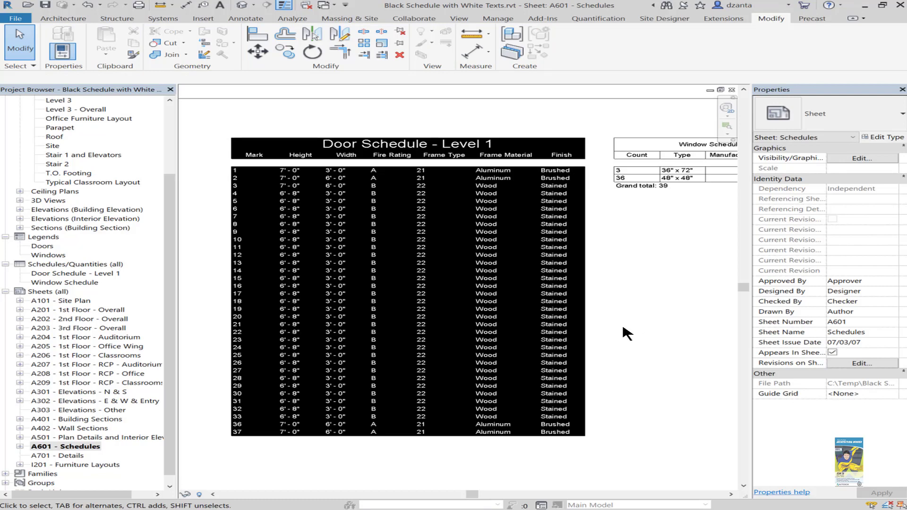
Step: In the Door Schedule's Appearance properties, turn on the outline and keep it at Thin Lines
double_click(518, 220)
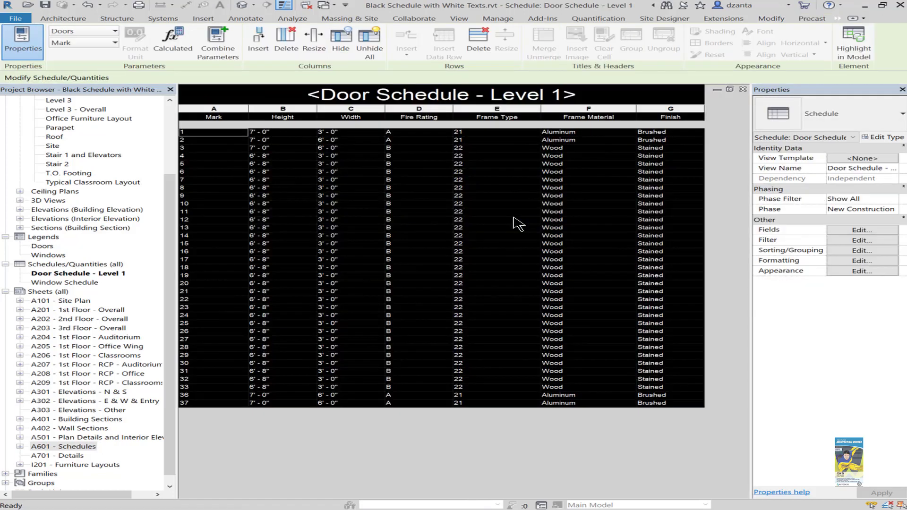
left_click(861, 273)
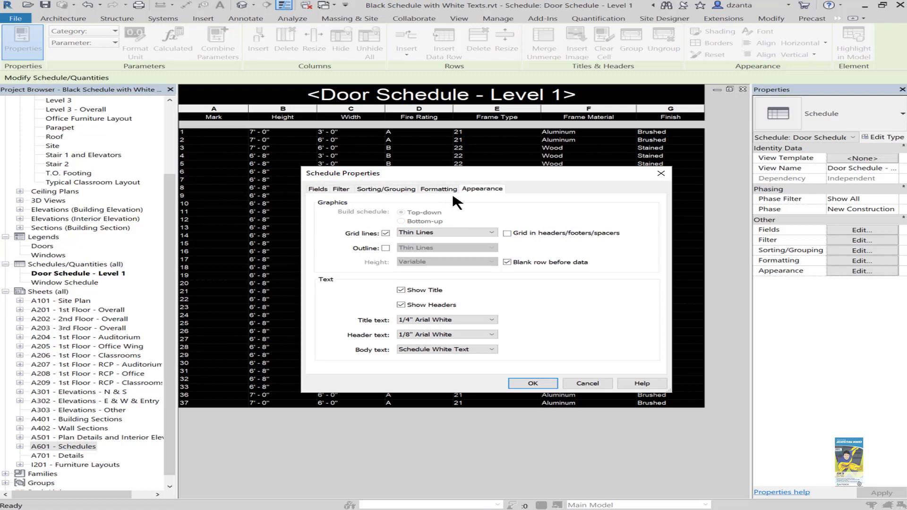
left_click(386, 248)
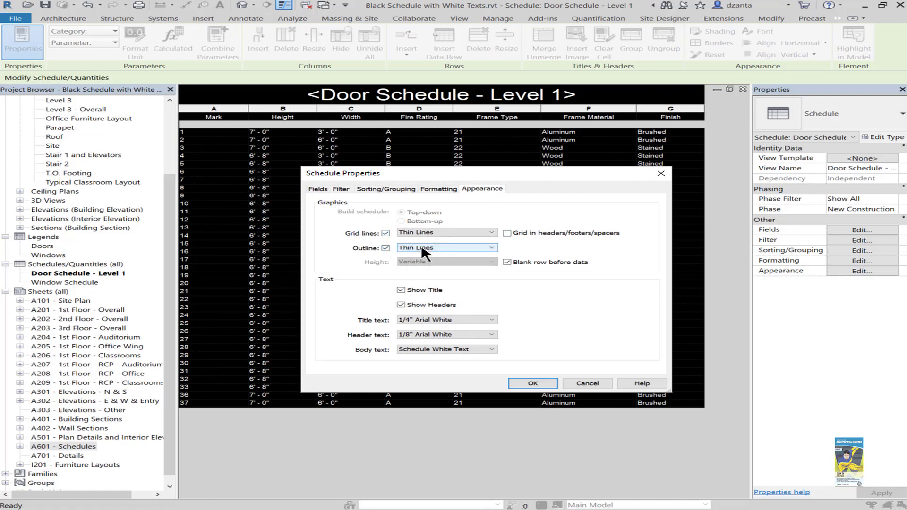
left_click(424, 250)
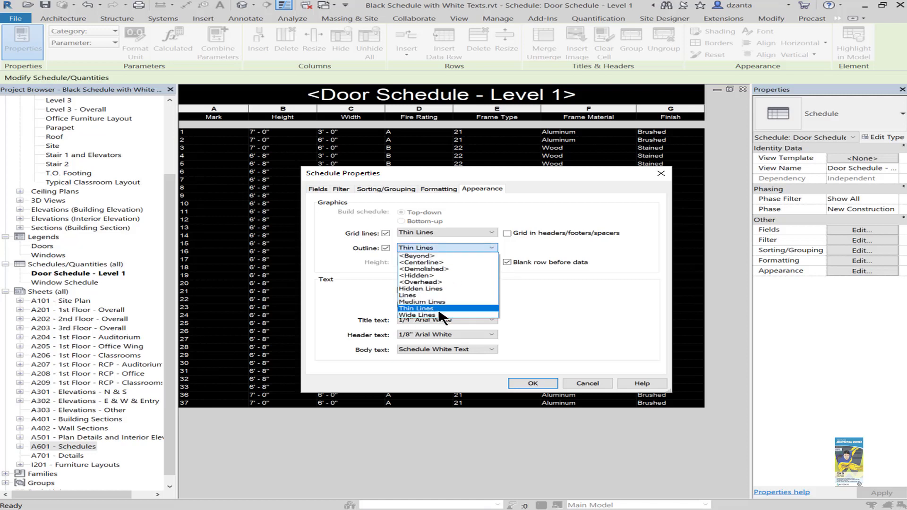
left_click(541, 303)
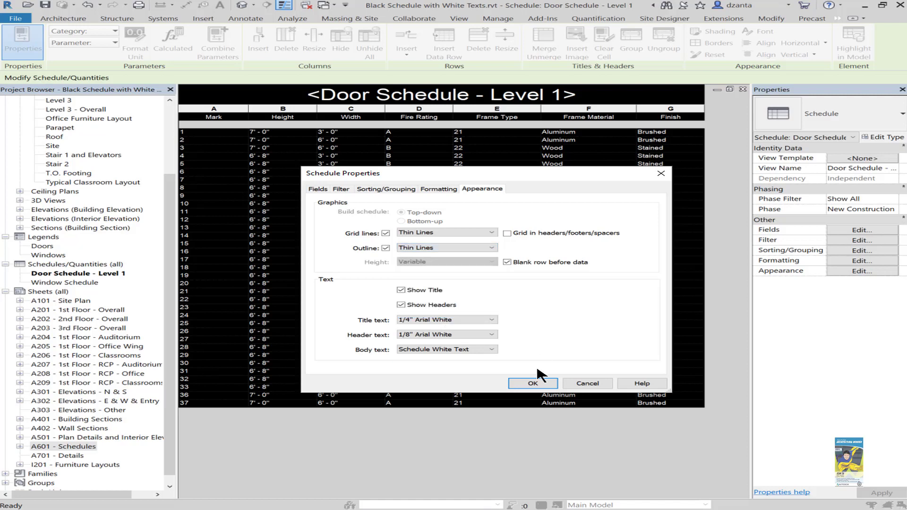
left_click(533, 383)
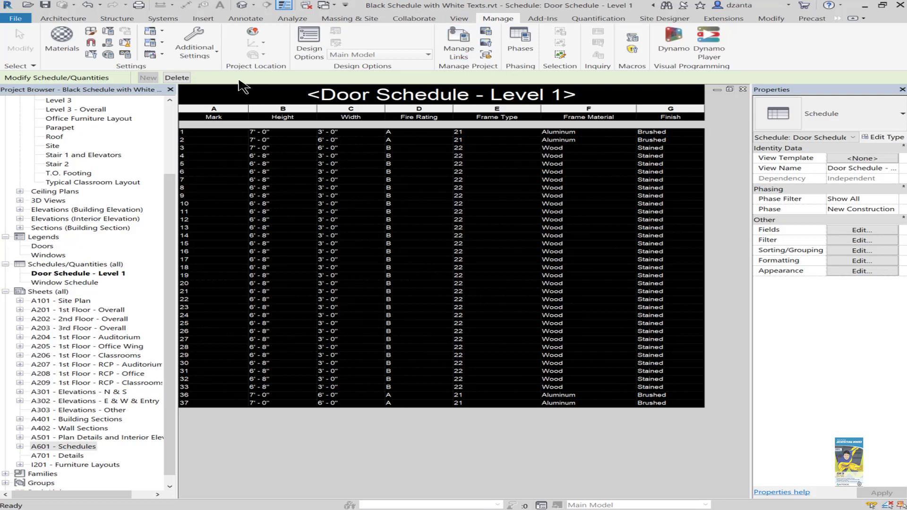
Step: Open Line Styles from Additional Settings and expand the Lines category with full names shown
left_click(194, 48)
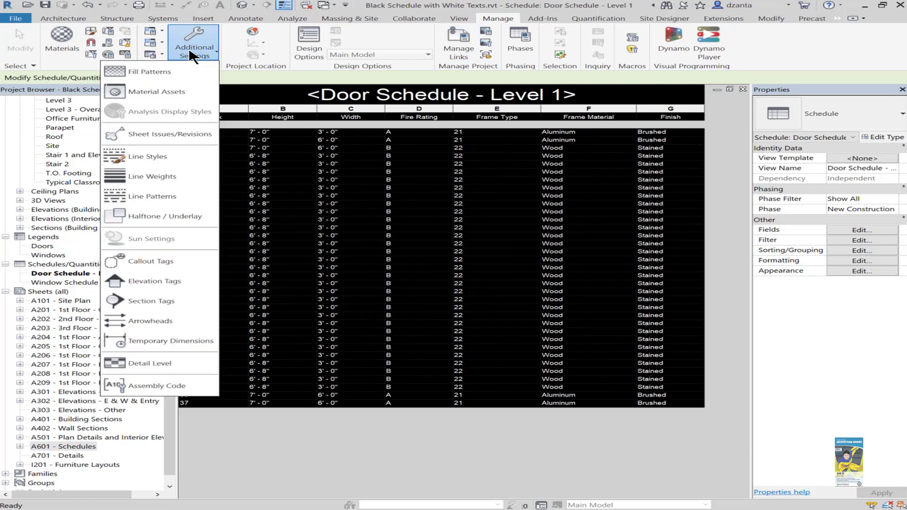
left_click(159, 157)
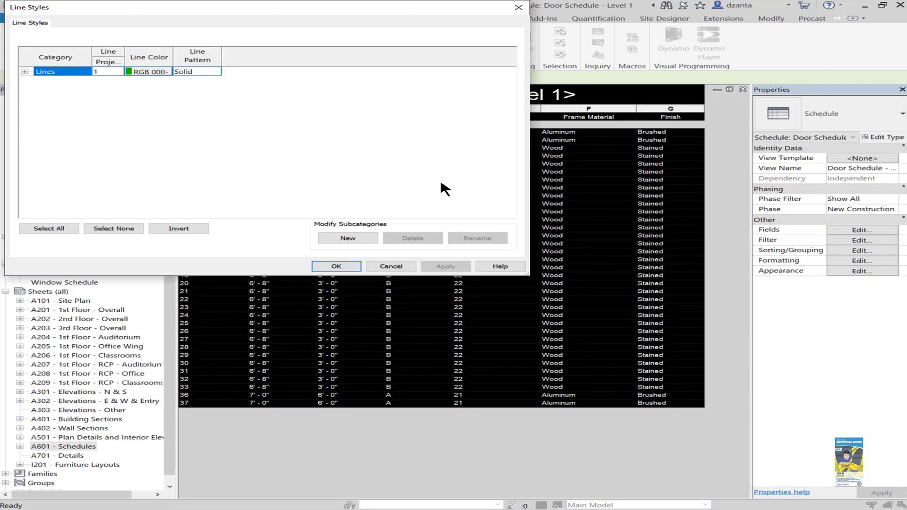
left_click_drag(385, 10, 566, 138)
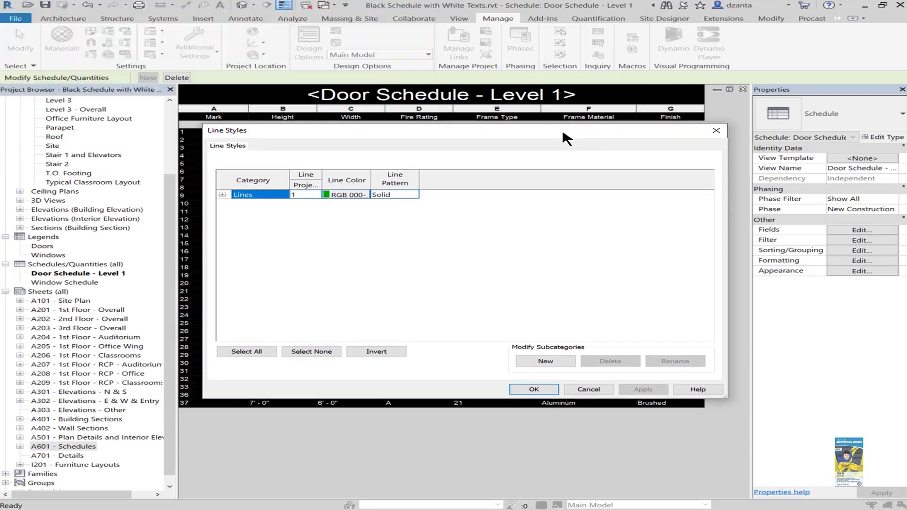
left_click(222, 195)
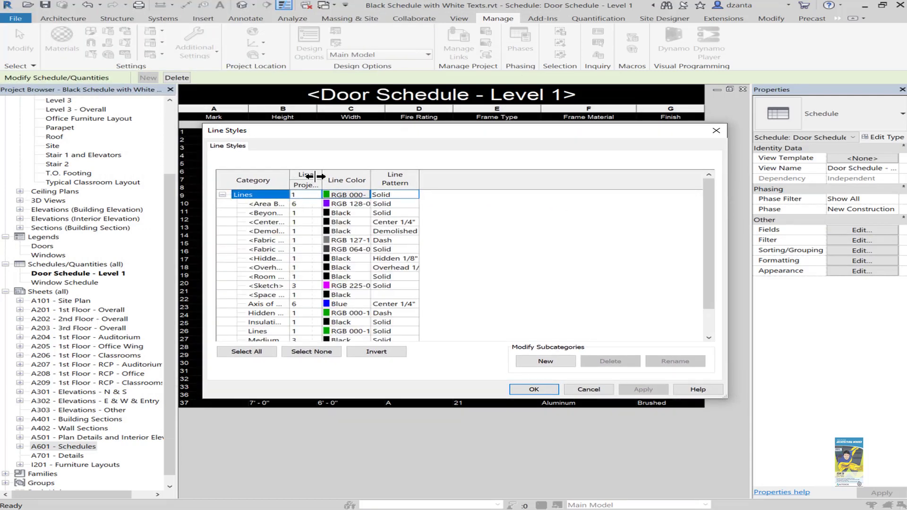
double_click(289, 178)
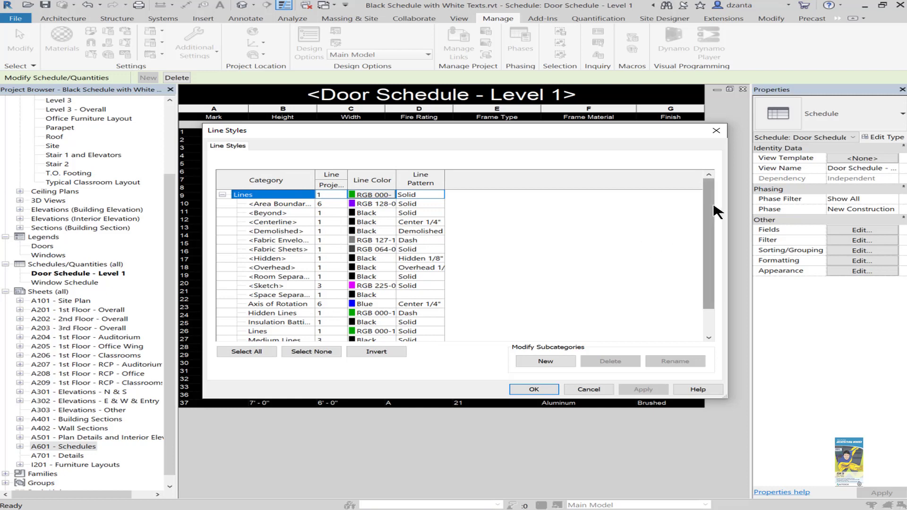
left_click_drag(713, 203, 716, 239)
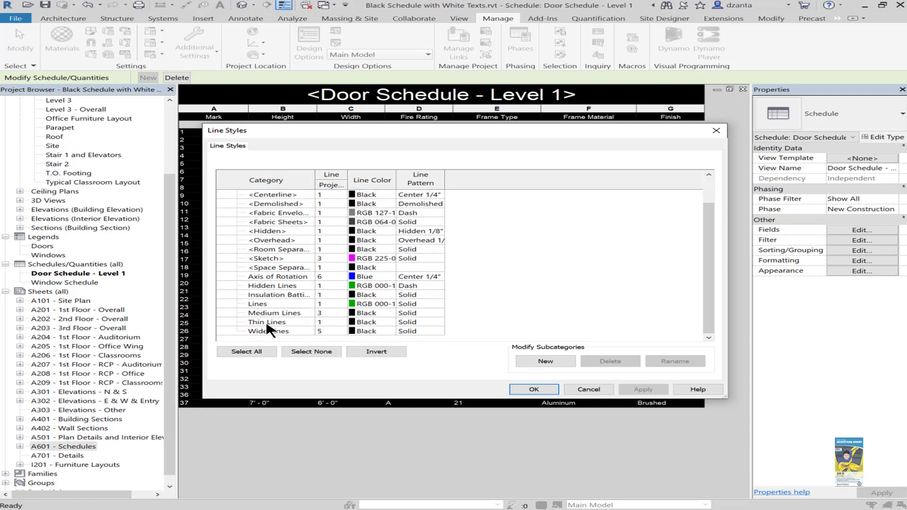
scroll(269, 307, "up", 1)
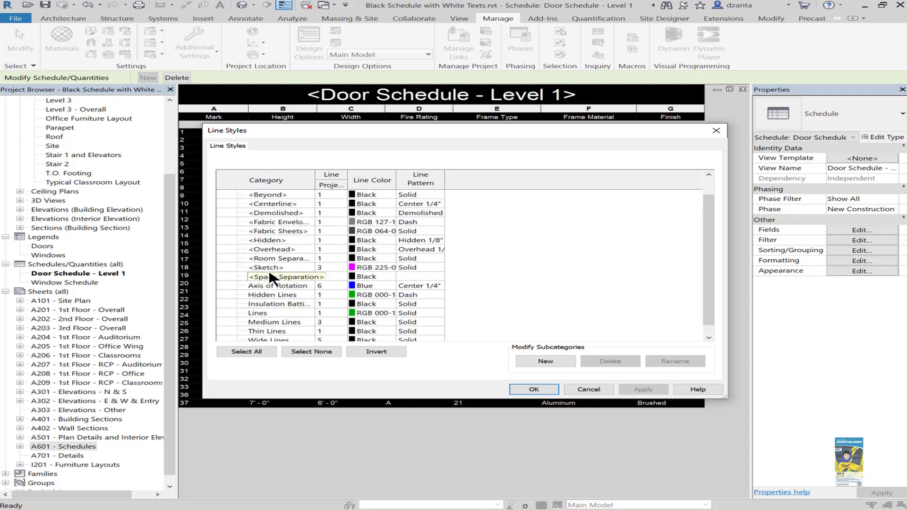
scroll(270, 238, "up", 2)
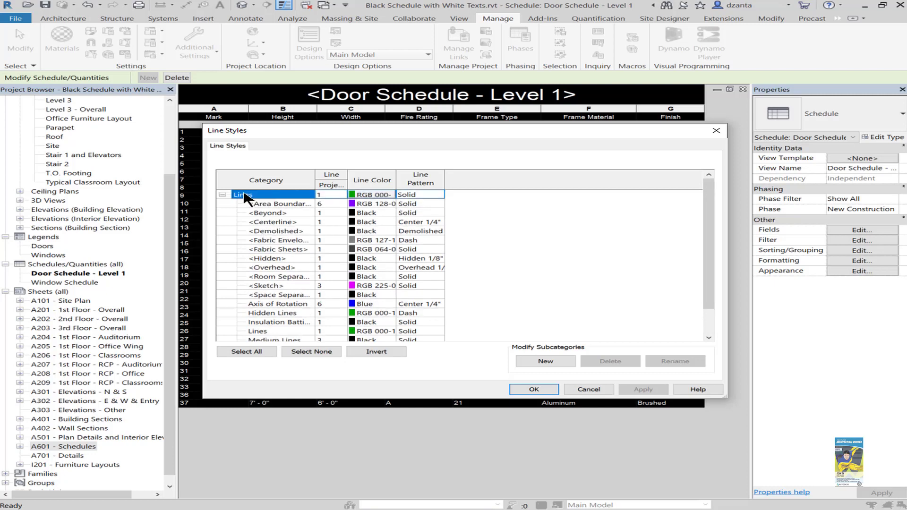
Step: Create a new Lines subcategory named 'Schedule Linework'
left_click(535, 363)
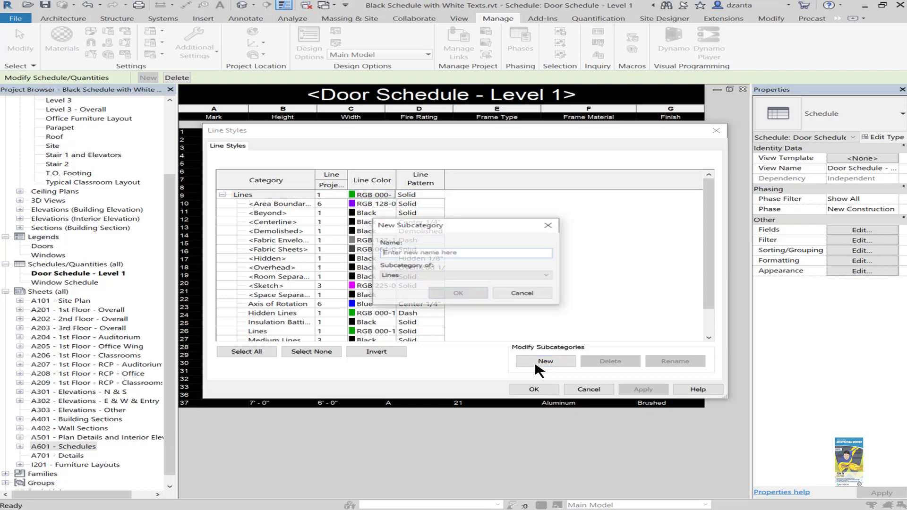
type("S")
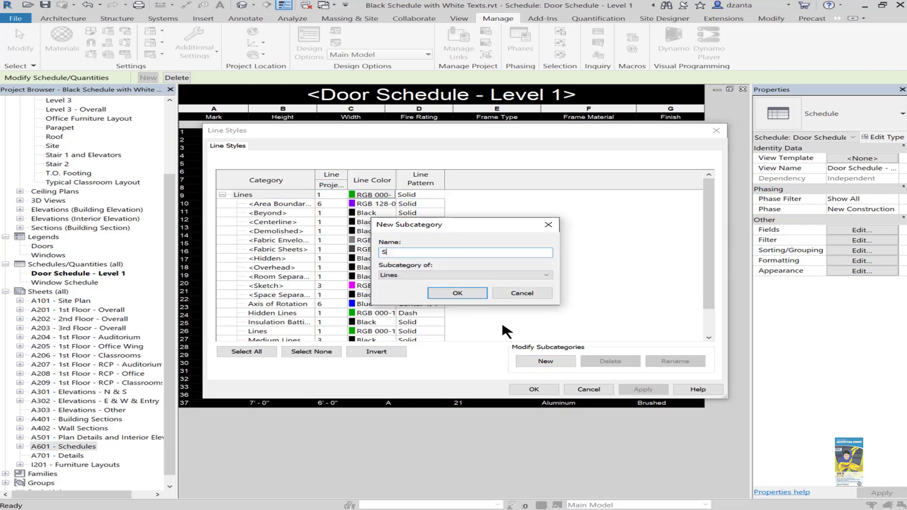
type("chedule Linework")
left_click(448, 292)
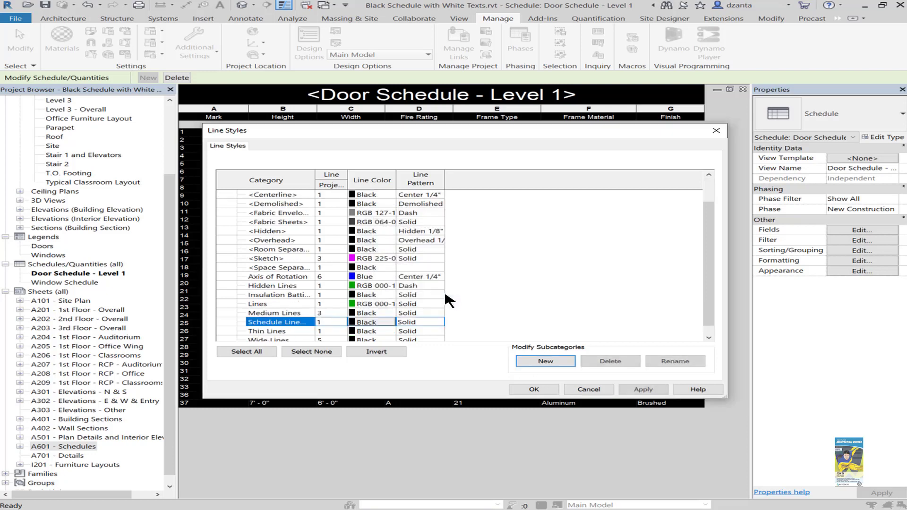
Step: Give Schedule Linework line weight 2 and a cyan colour, then save the line styles
left_click(324, 322)
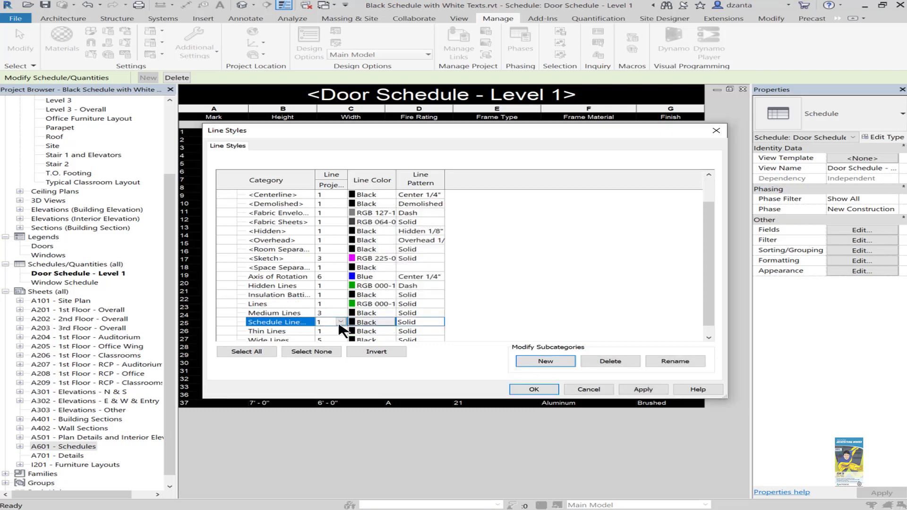
left_click(341, 322)
left_click(322, 340)
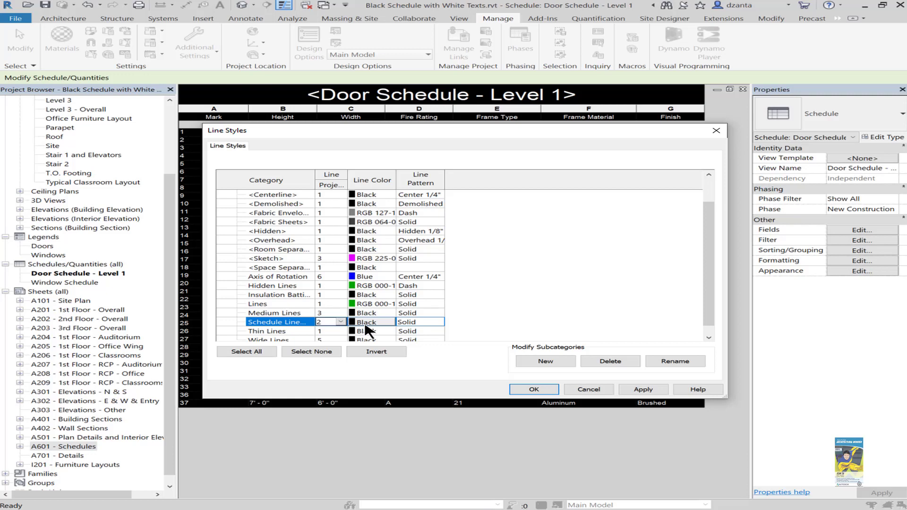
left_click(365, 323)
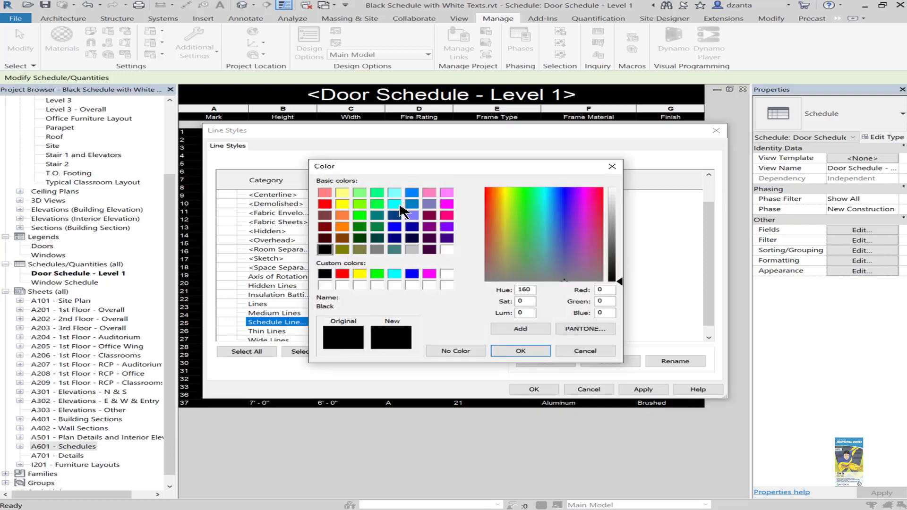
left_click(395, 274)
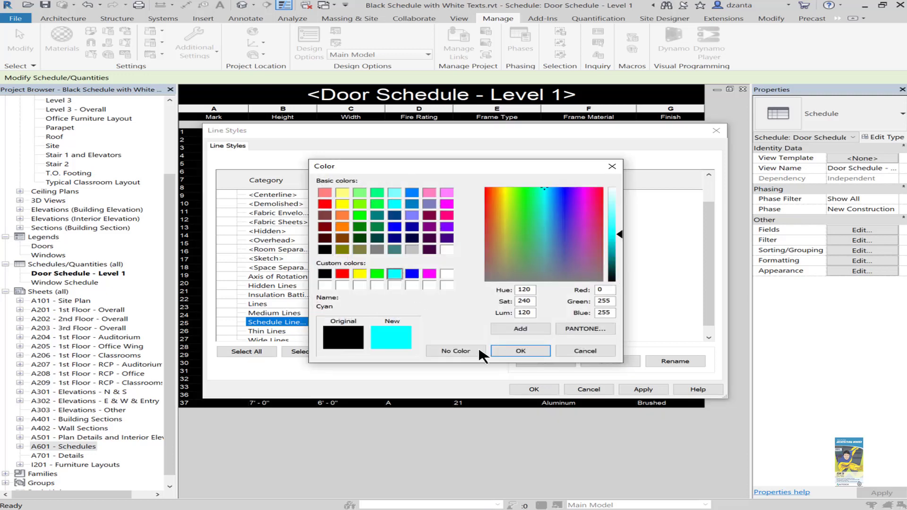
left_click(523, 352)
left_click(533, 390)
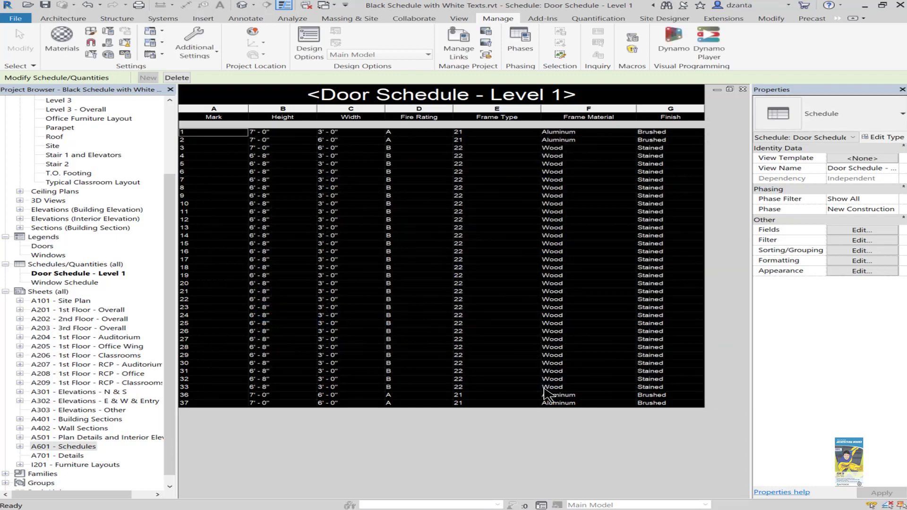
Step: Set both Grid lines and Outline to Schedule Linework in the schedule's Appearance settings
left_click(778, 270)
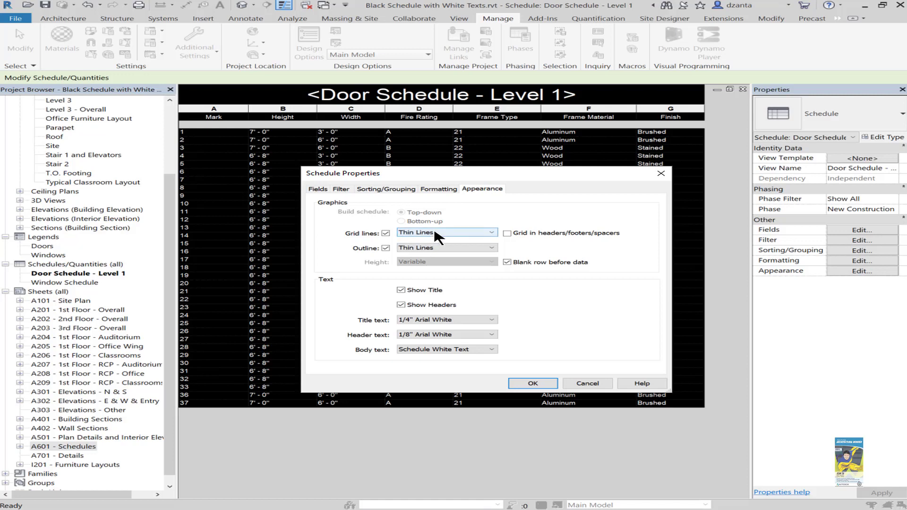
left_click(435, 233)
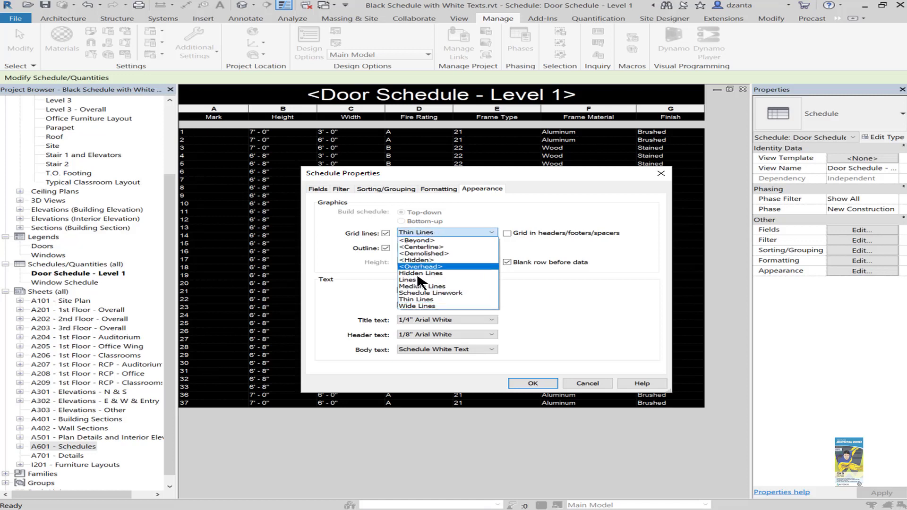
left_click(419, 292)
left_click(435, 248)
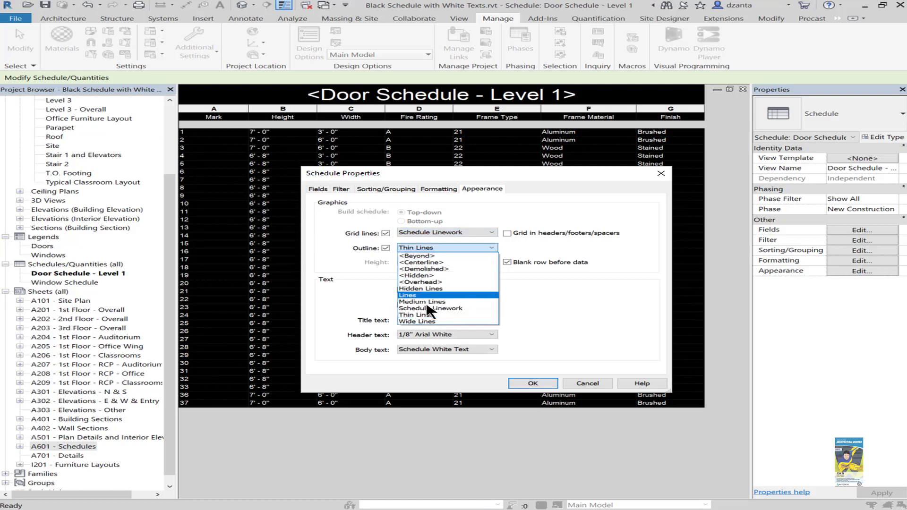
left_click(431, 311)
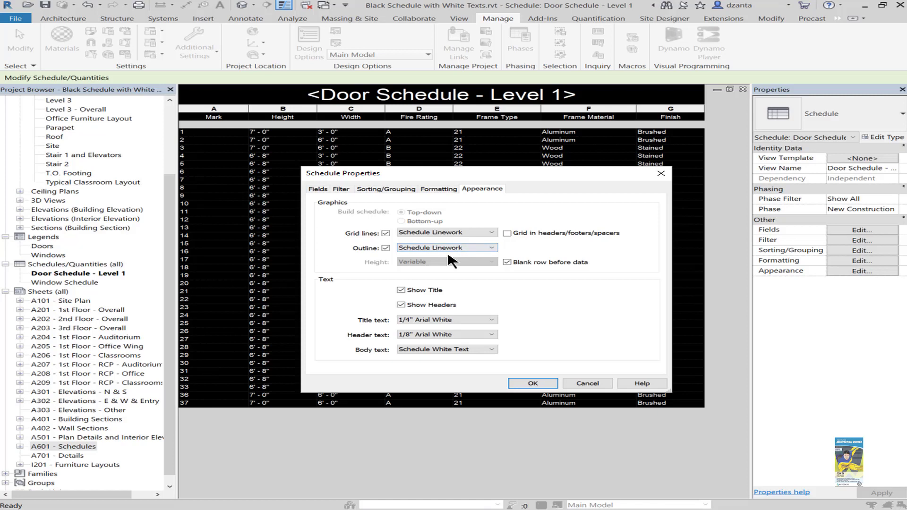
left_click(533, 383)
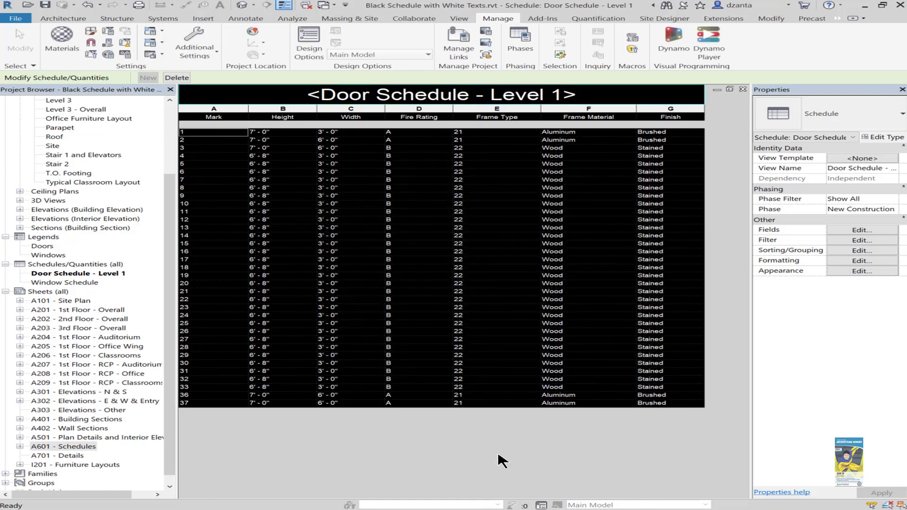
Step: Open sheet A601 - Schedules from the Project Browser
double_click(80, 447)
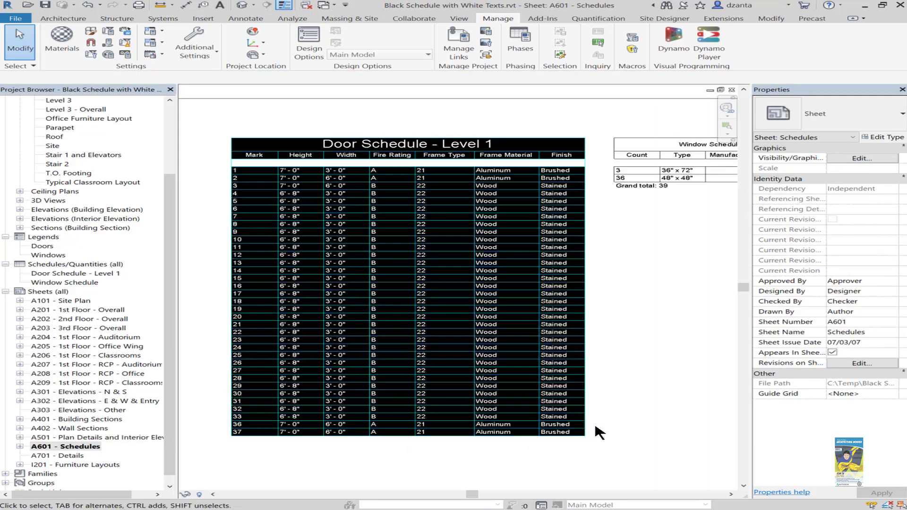